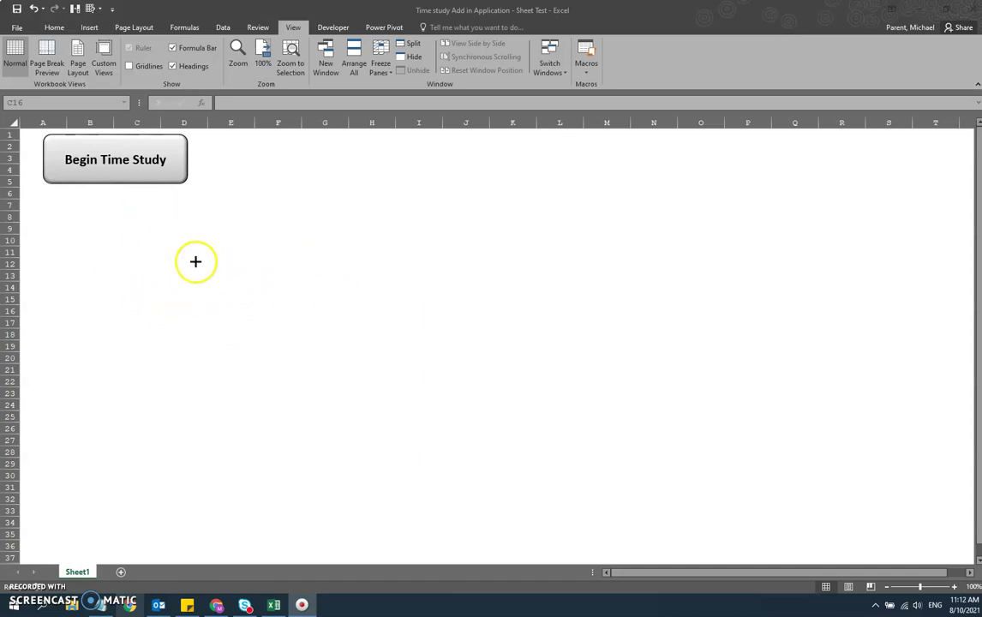
# Launch the time study setup form and move it into view
pyautogui.click(120, 166)
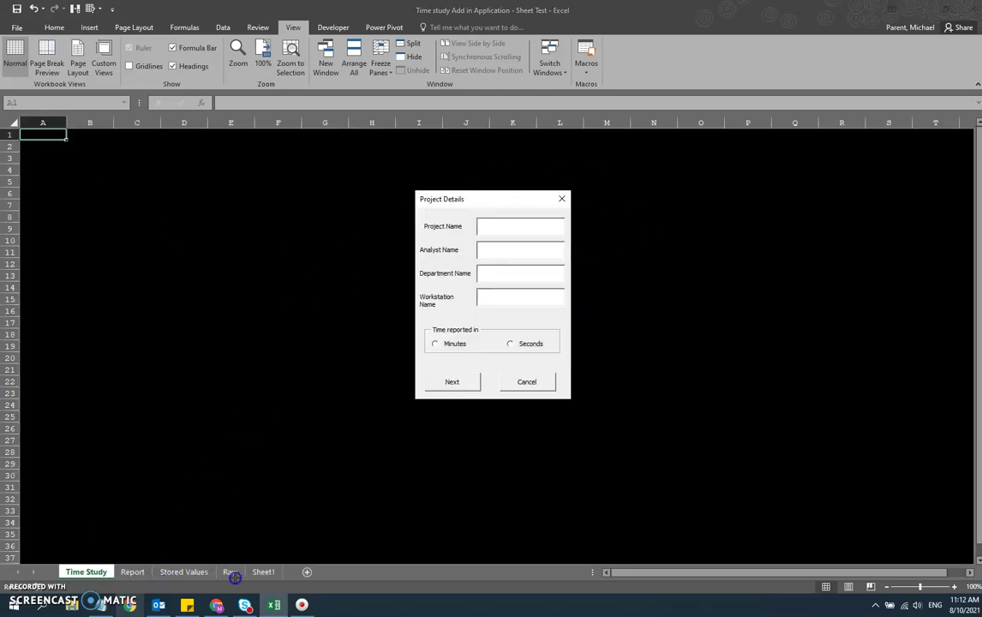
pyautogui.click(145, 572)
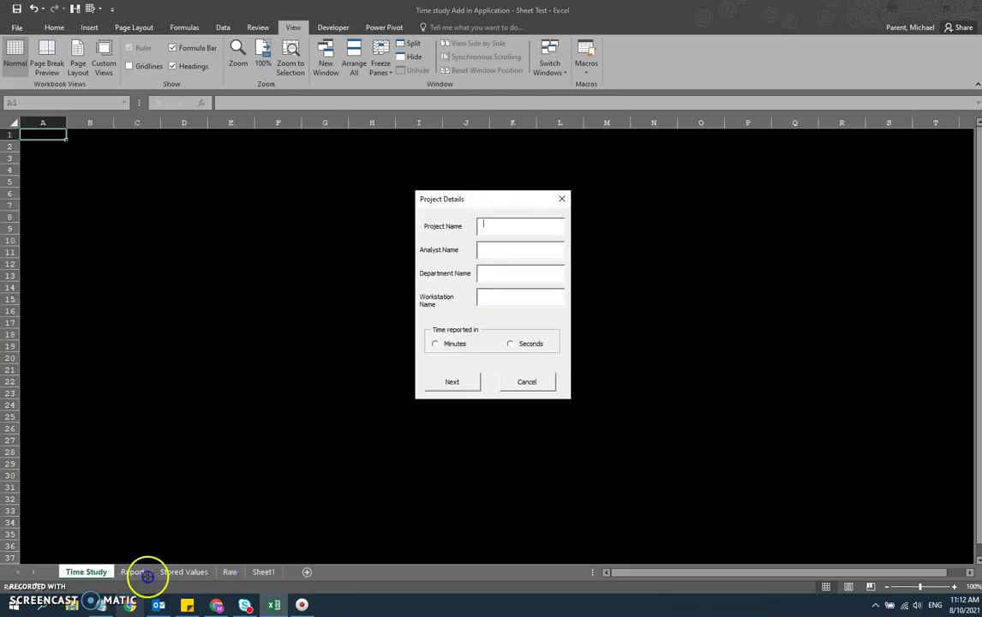
pyautogui.click(194, 572)
pyautogui.click(169, 562)
pyautogui.moveTo(194, 572); pyautogui.dragTo(493, 300)
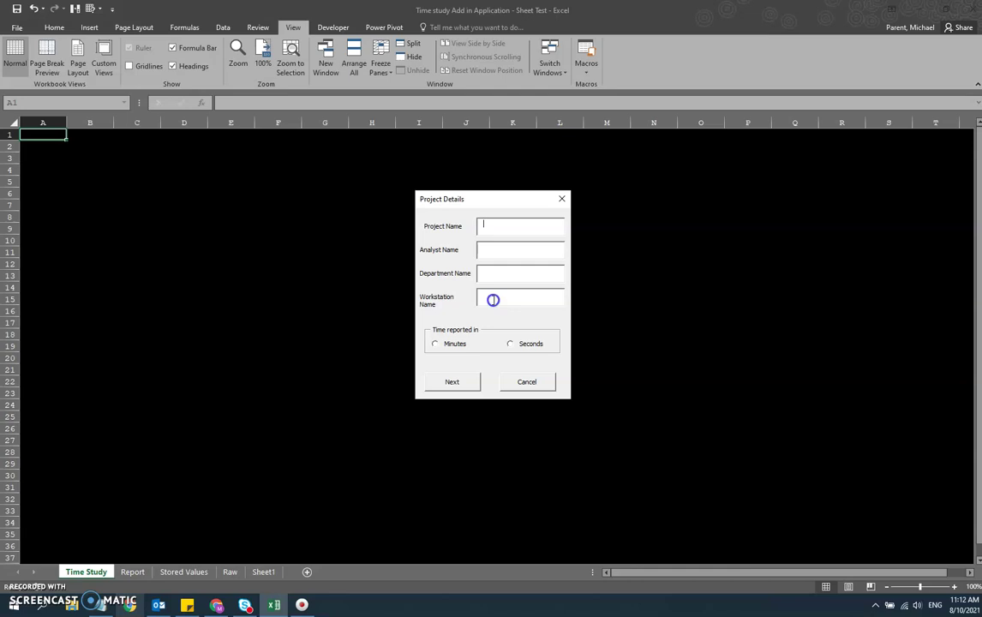
# Submit project details: My Demo Project, the analyst's name, Department 1, Workstation 1, times in seconds
pyautogui.write('My Demo Project')
pyautogui.press('Tab')
pyautogui.write('Michael')
pyautogui.press('Tab')
pyautogui.write('Department 1')
pyautogui.press('Tab')
pyautogui.write('Work')
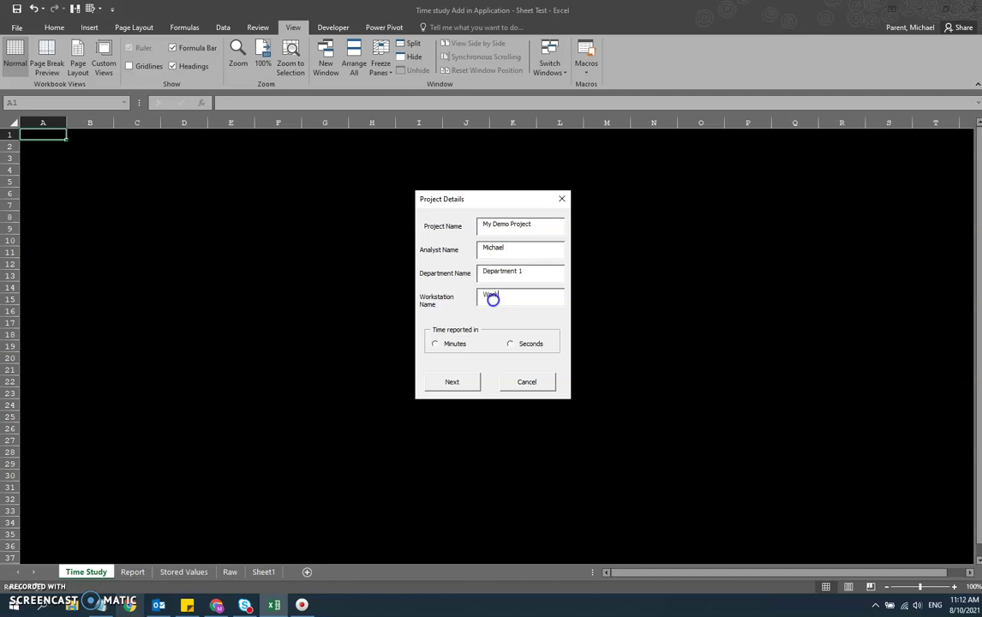
pyautogui.write('station 1')
pyautogui.click(514, 345)
pyautogui.click(463, 385)
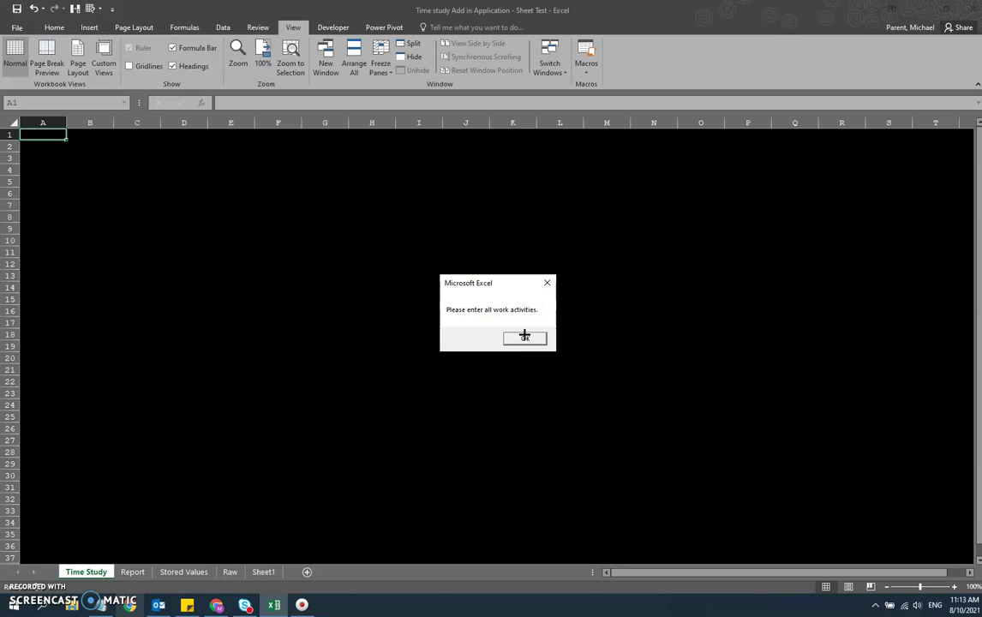
# Enter activity type Production, group Prefabrication, description Make Material 1, marked Value-Added
pyautogui.click(523, 336)
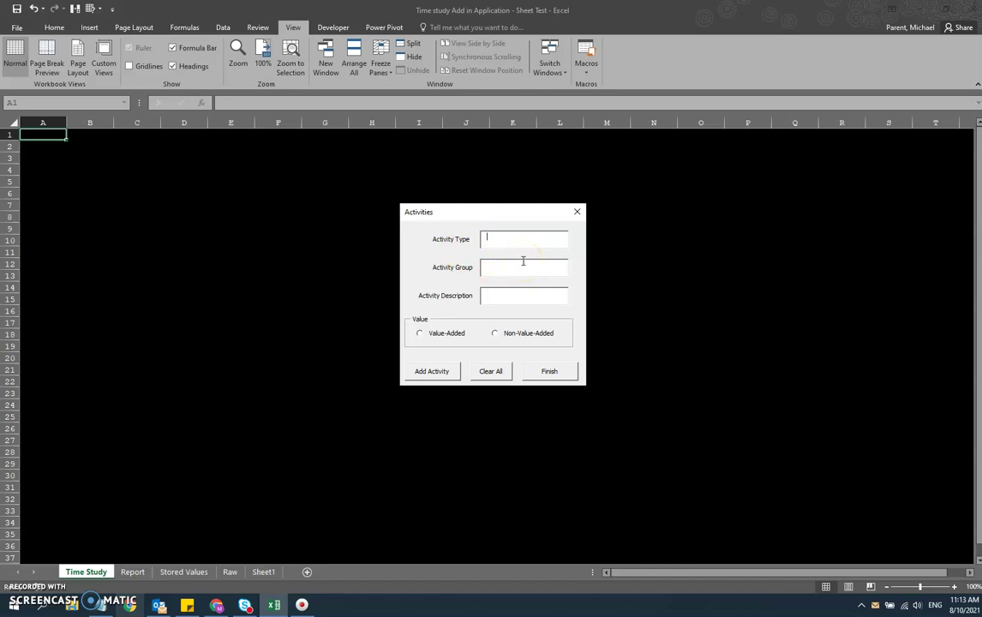
pyautogui.write('Production')
pyautogui.click(513, 266)
pyautogui.write('Prefabrication')
pyautogui.press('Tab')
pyautogui.write('Make Material 1')
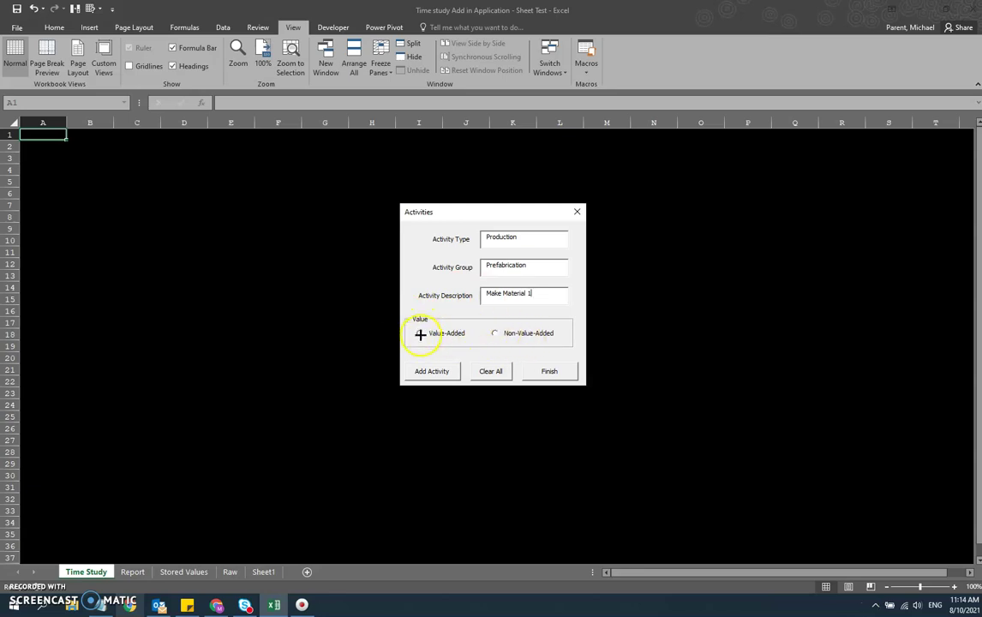
pyautogui.click(420, 334)
# Record the Make Material 1, 2 and 3 value-added Prefabrication activities
pyautogui.click(435, 372)
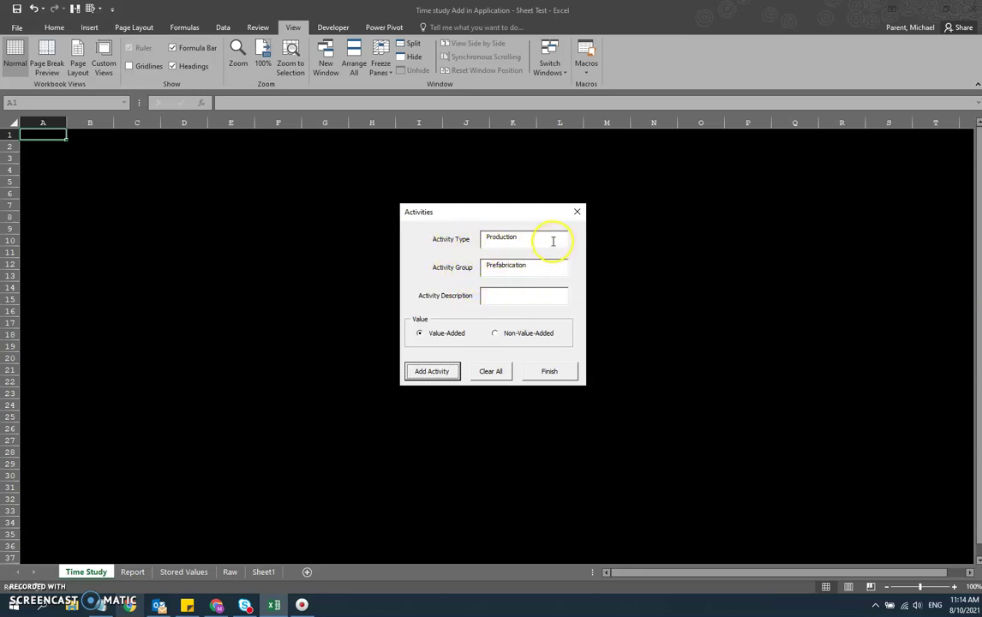
pyautogui.click(518, 294)
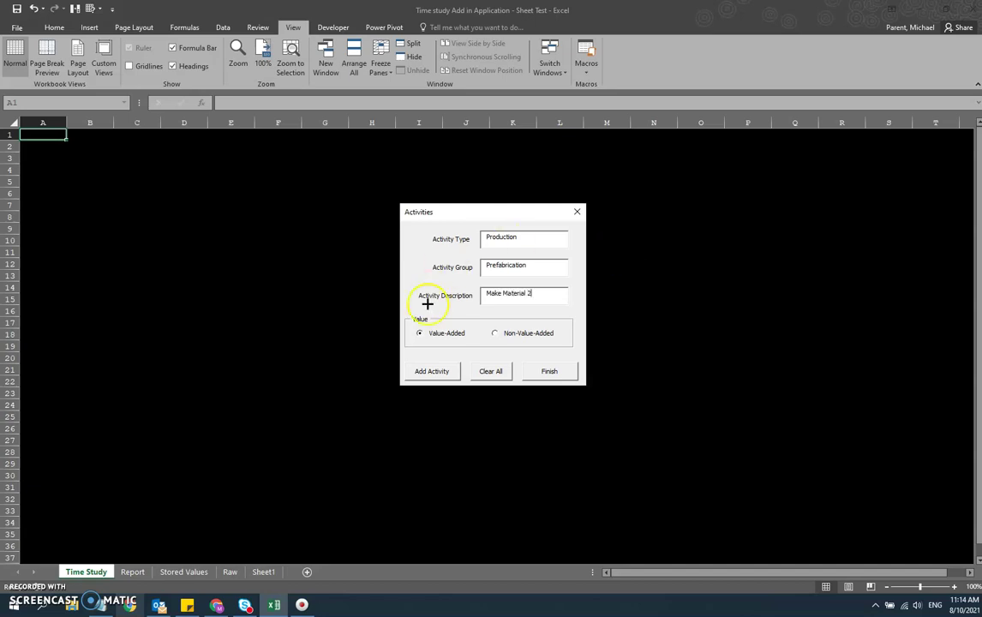
pyautogui.click(442, 372)
pyautogui.click(497, 302)
pyautogui.click(419, 376)
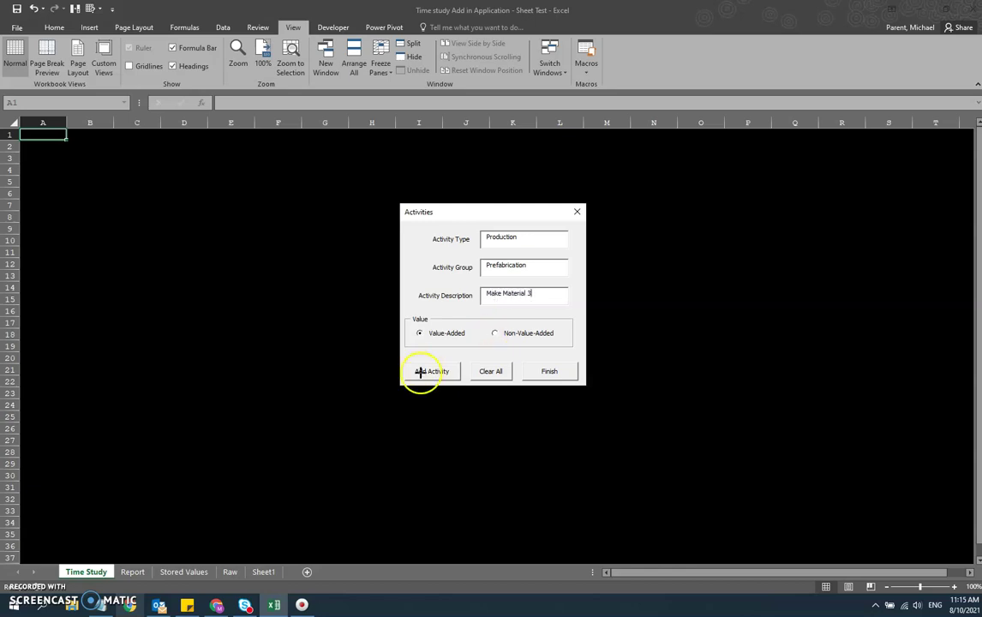
pyautogui.click(441, 335)
# Change the group to Assembly and add Assemble stage 1 and Assemble stage 2
pyautogui.click(435, 374)
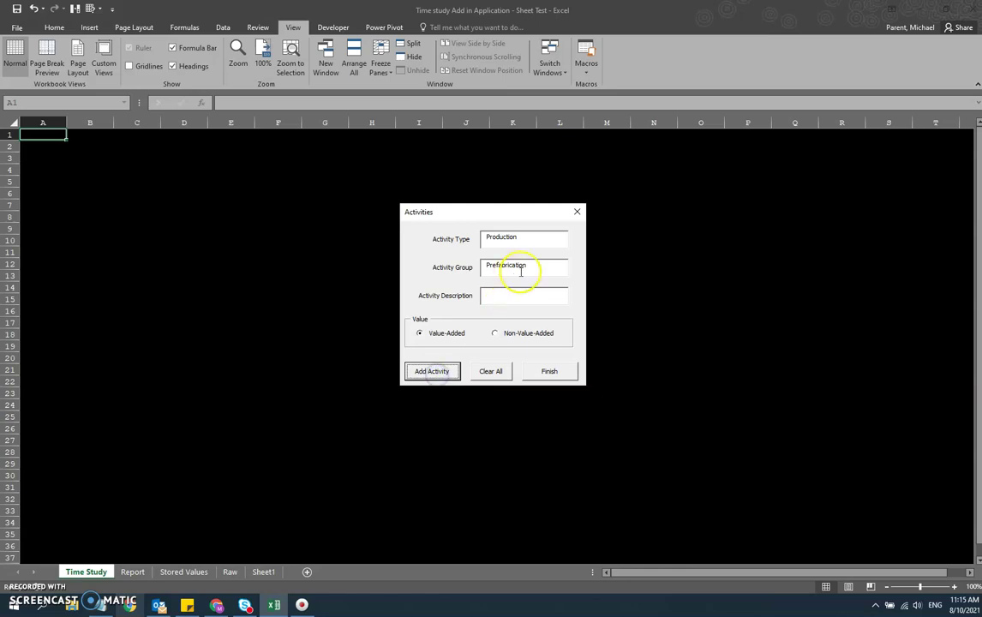
pyautogui.moveTo(521, 267); pyautogui.dragTo(471, 262)
pyautogui.write('Assemble stage 1')
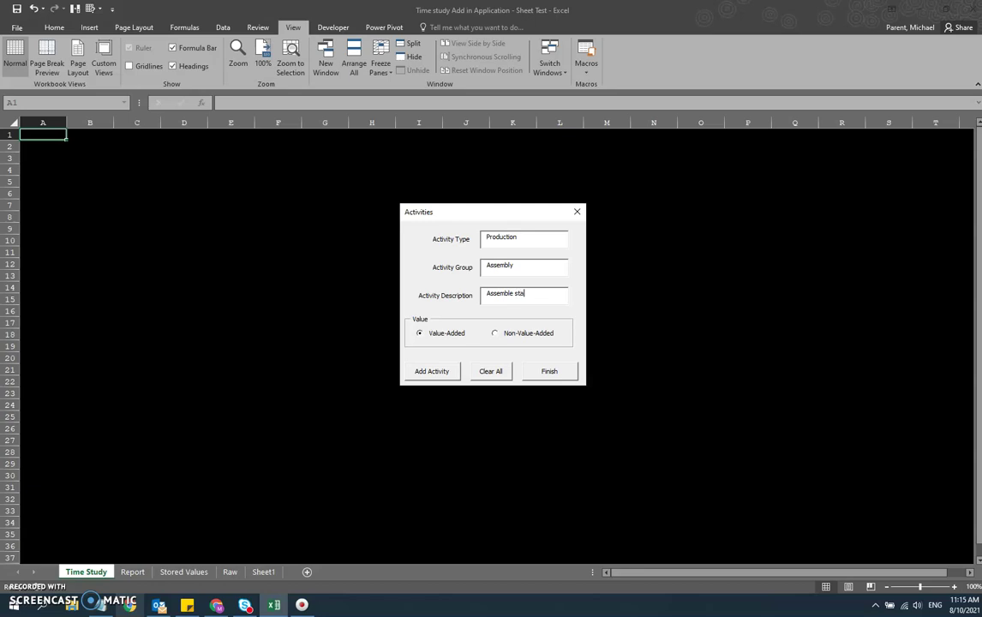
pyautogui.click(435, 371)
pyautogui.click(519, 297)
pyautogui.click(445, 370)
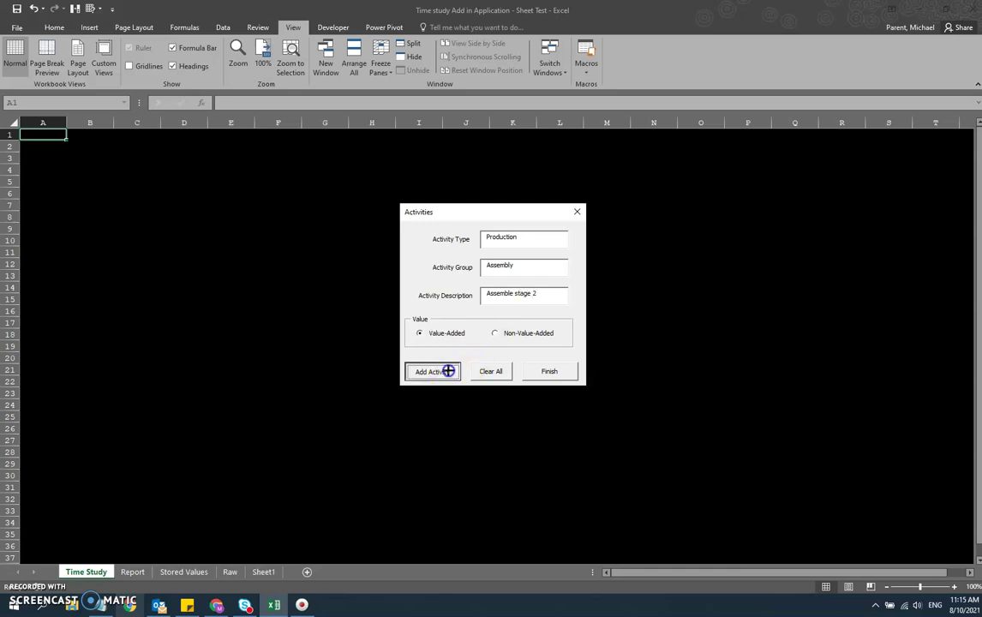
pyautogui.click(522, 266)
pyautogui.moveTo(522, 266); pyautogui.dragTo(484, 266)
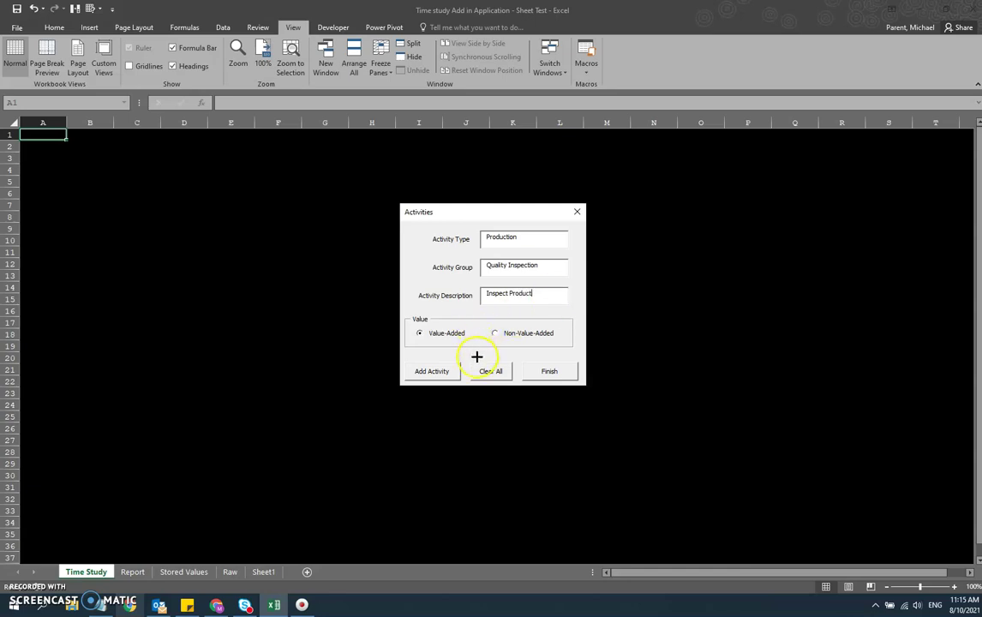
# Add Inspect Product, Reject Product and Accept Project as value-added Quality Inspection activities
pyautogui.click(433, 371)
pyautogui.click(515, 299)
pyautogui.click(439, 372)
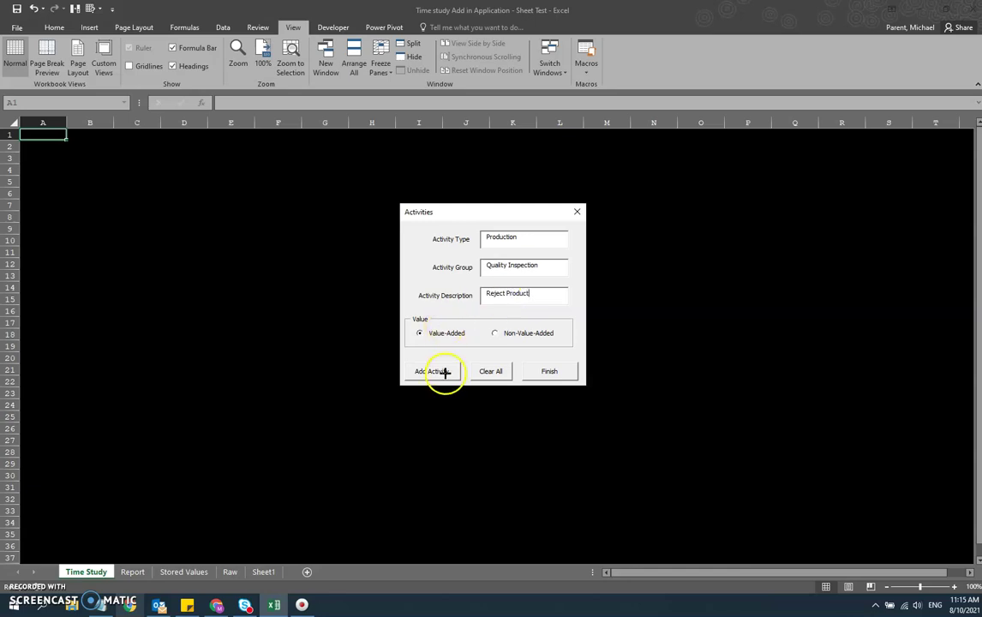
pyautogui.click(507, 292)
pyautogui.write('Accept Project')
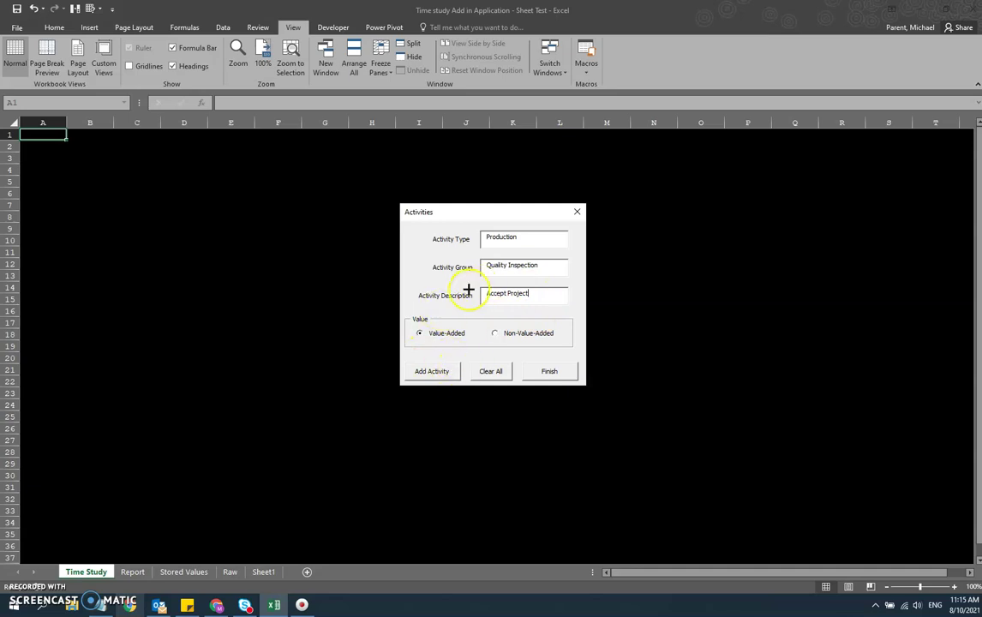
pyautogui.click(419, 334)
pyautogui.click(428, 374)
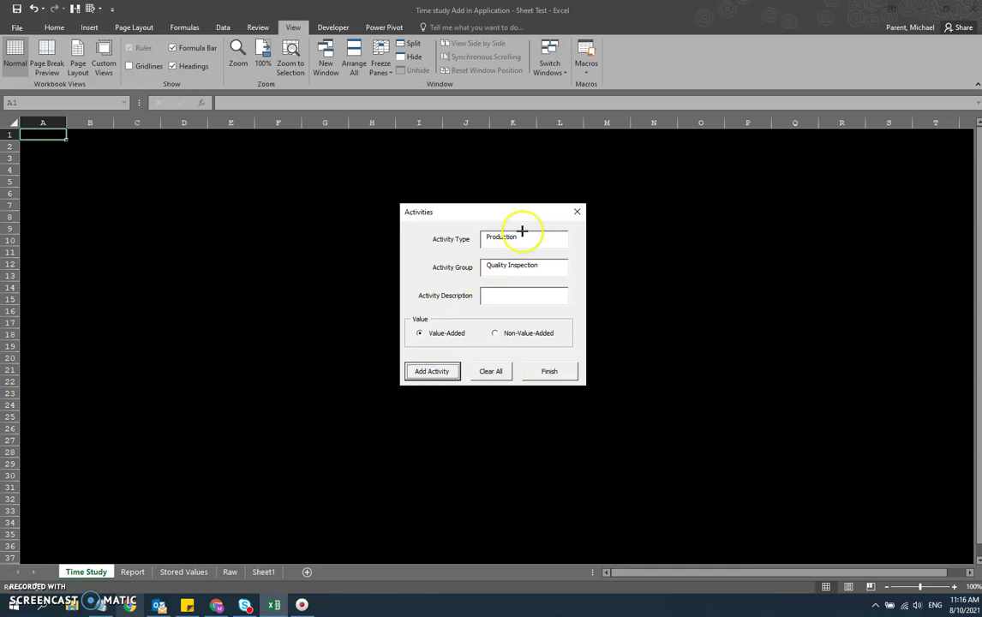
# Set type and group to Break, mark Non-Value-Added, and add the 15 min break
pyautogui.moveTo(523, 233); pyautogui.dragTo(476, 249)
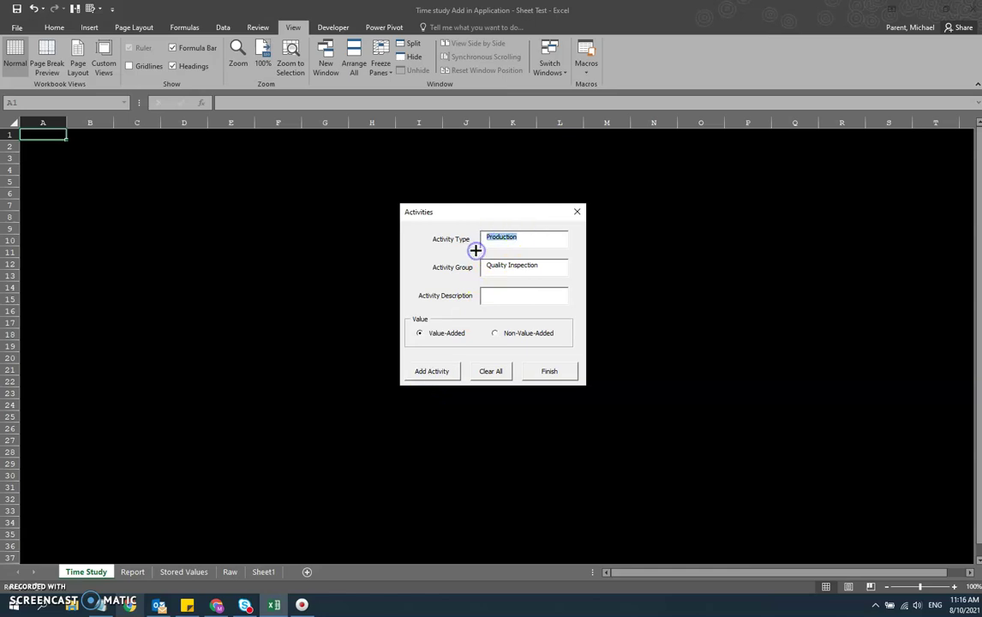
pyautogui.write('Break (type')
pyautogui.press('Tab')
pyautogui.write('B')
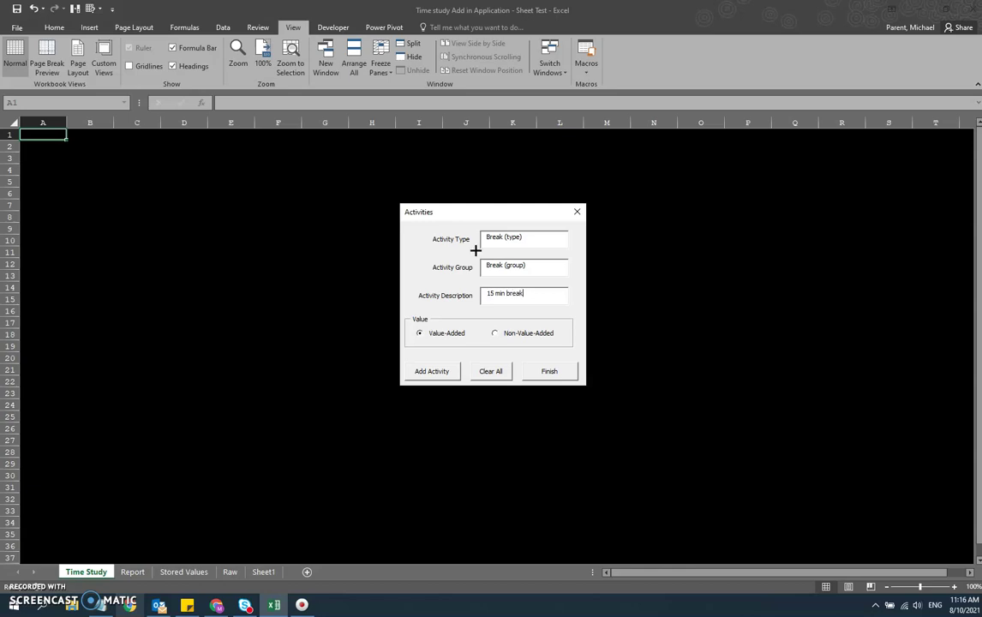
pyautogui.click(495, 334)
pyautogui.click(445, 371)
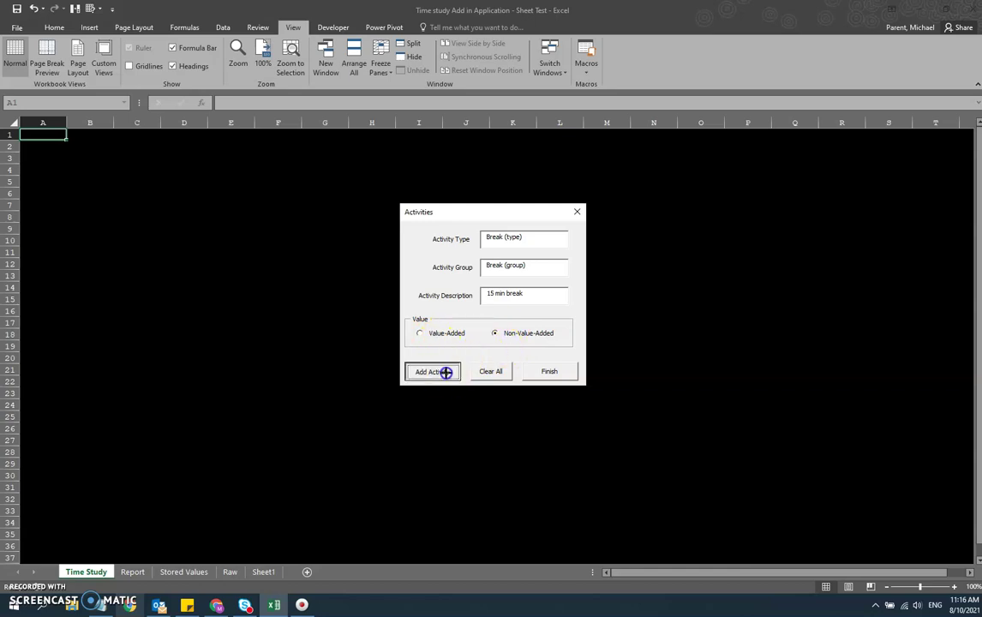
# Add the unscheduled break, then Lunch break under the Lunch group
pyautogui.click(515, 295)
pyautogui.write('unscheduled break')
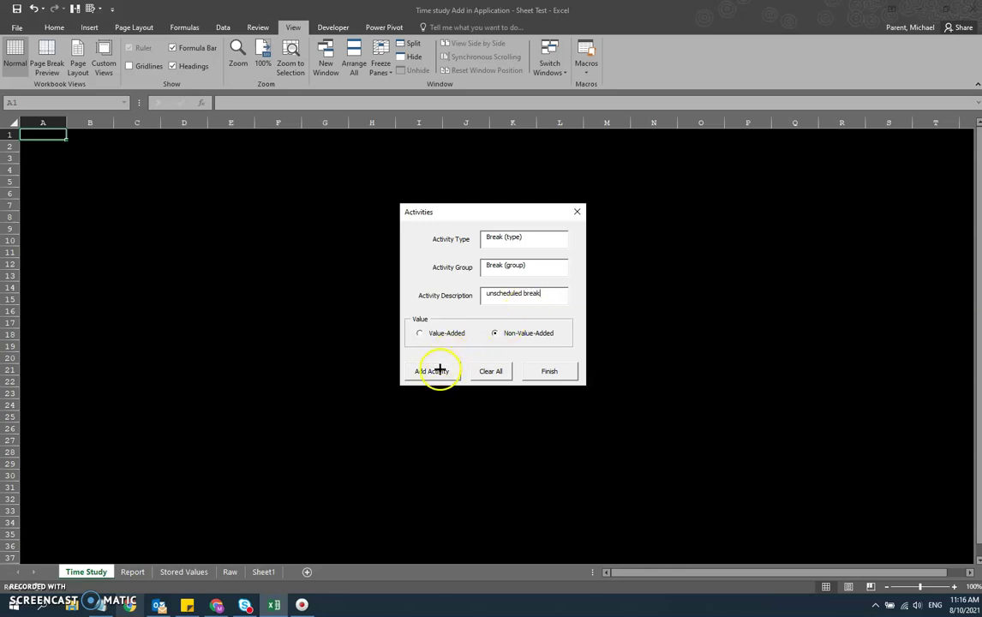
pyautogui.click(436, 371)
pyautogui.moveTo(549, 267); pyautogui.dragTo(443, 268)
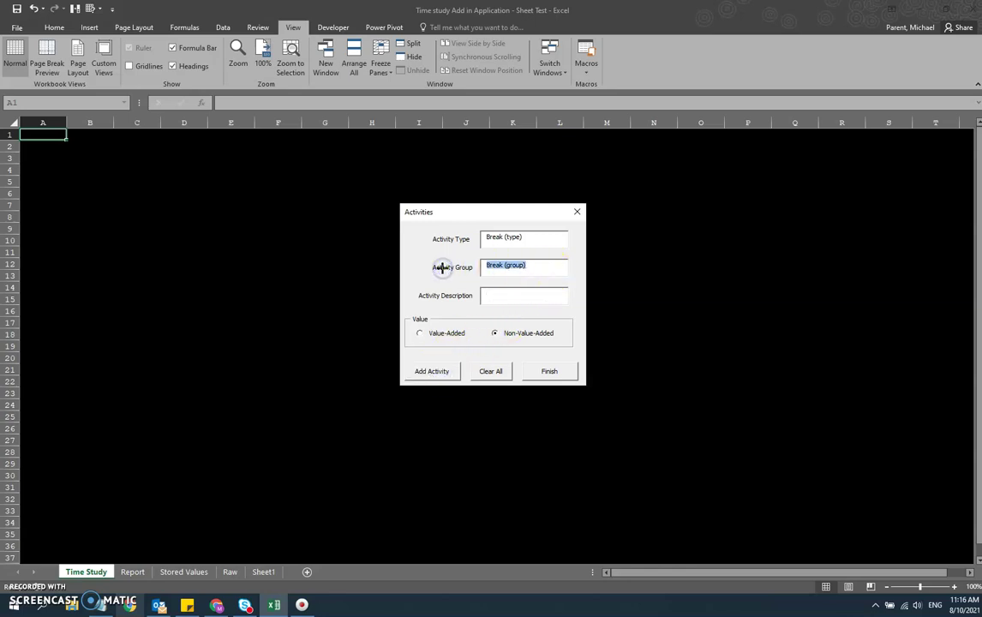
pyautogui.write('Lunch break')
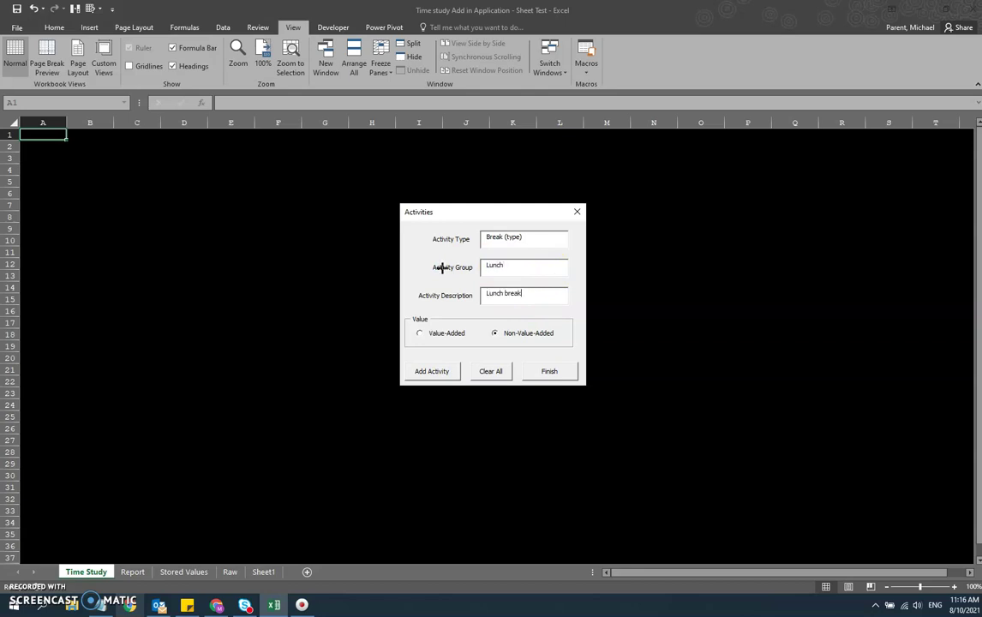
pyautogui.click(415, 371)
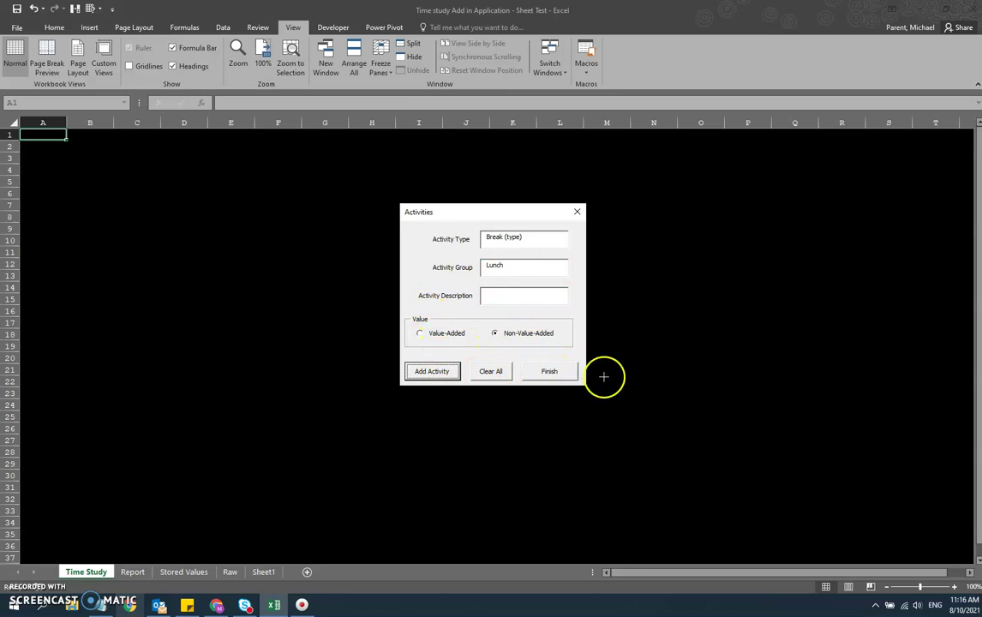
# Dismiss the unsubmitted-data warning and clear all leftover fields with Clear All
pyautogui.click(554, 374)
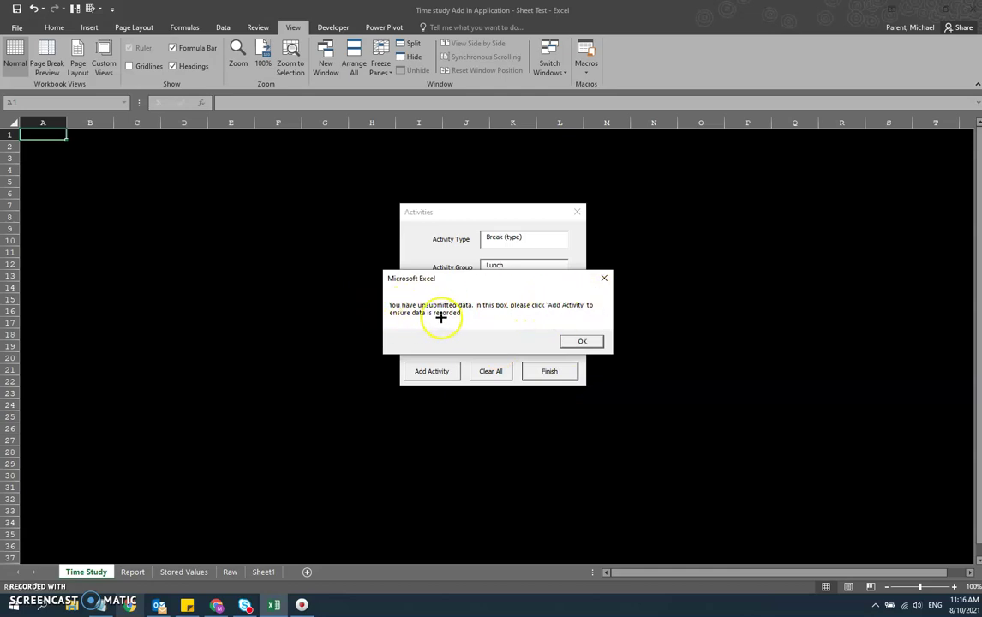
pyautogui.click(593, 341)
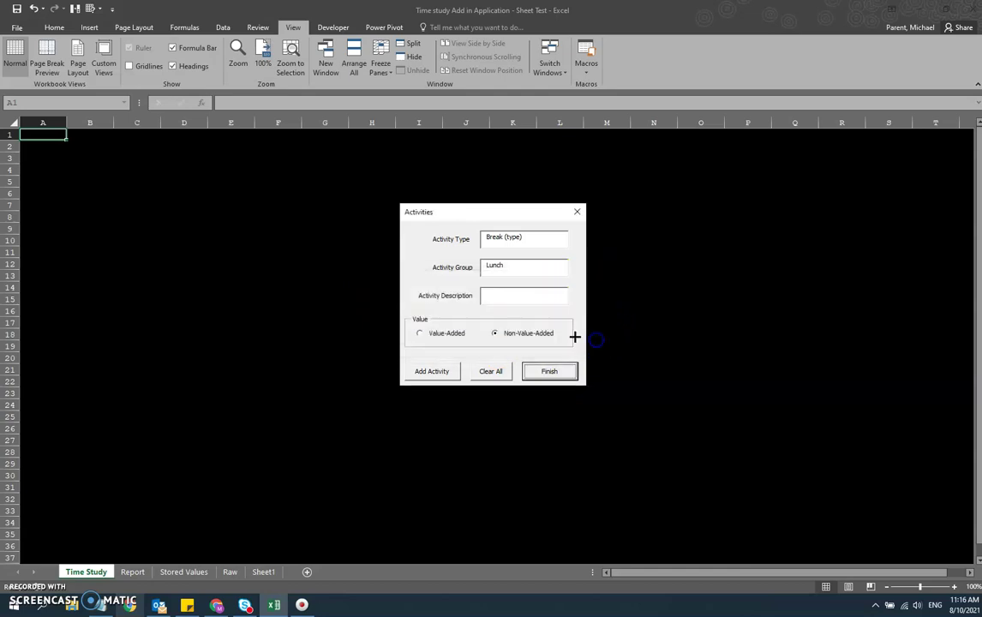
pyautogui.click(507, 293)
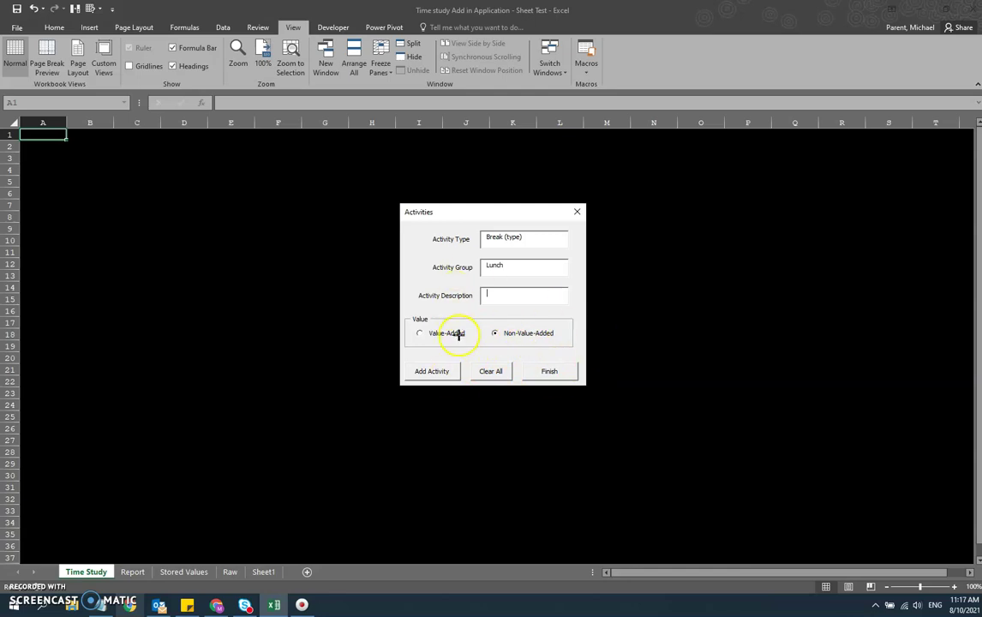
pyautogui.click(484, 370)
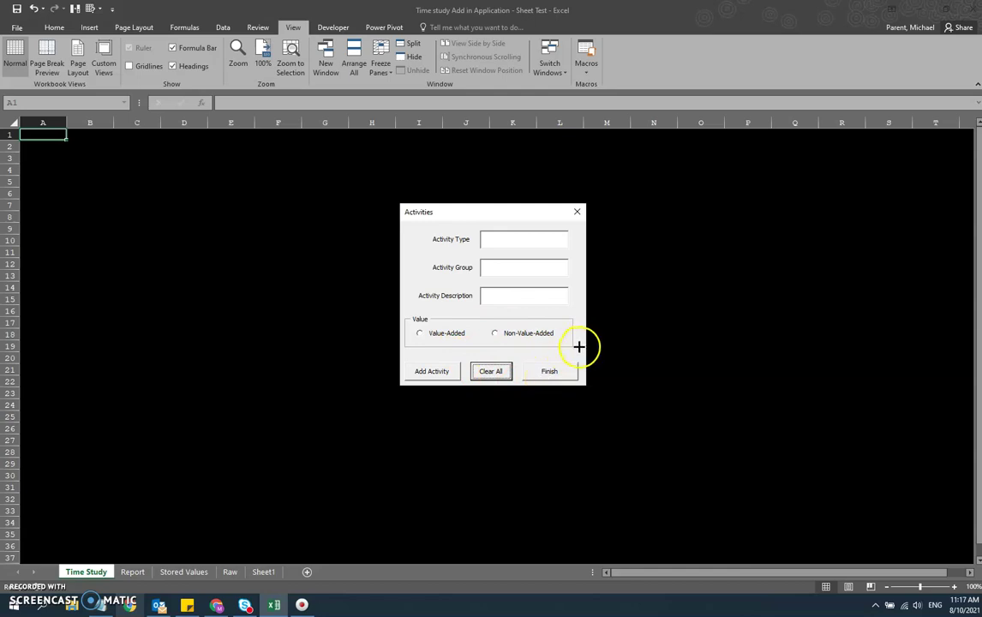
# Finish the activity list to build 11 activity buttons plus START and END STUDY
pyautogui.click(553, 371)
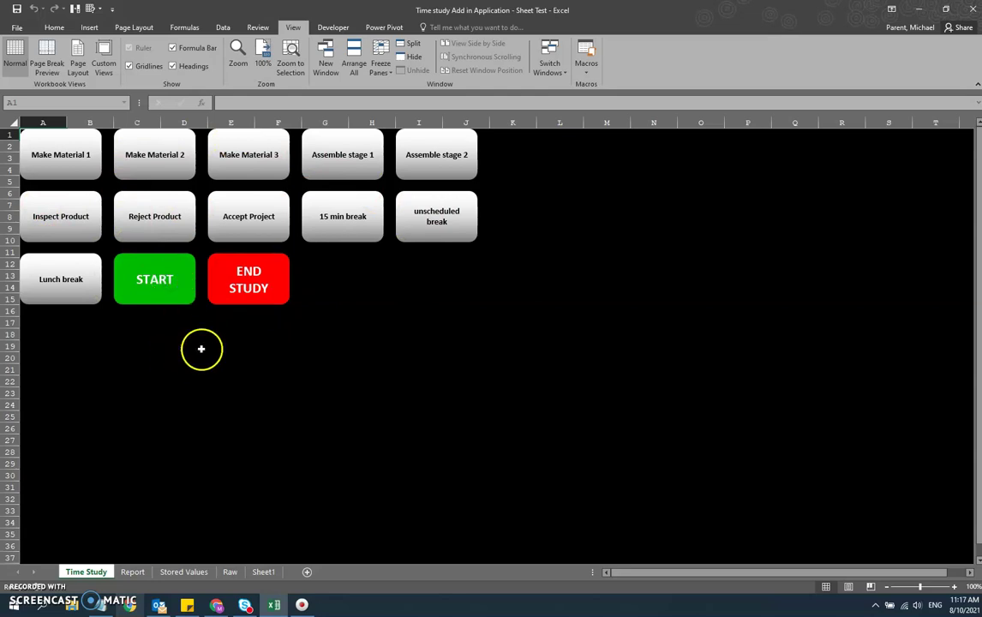
pyautogui.click(81, 173)
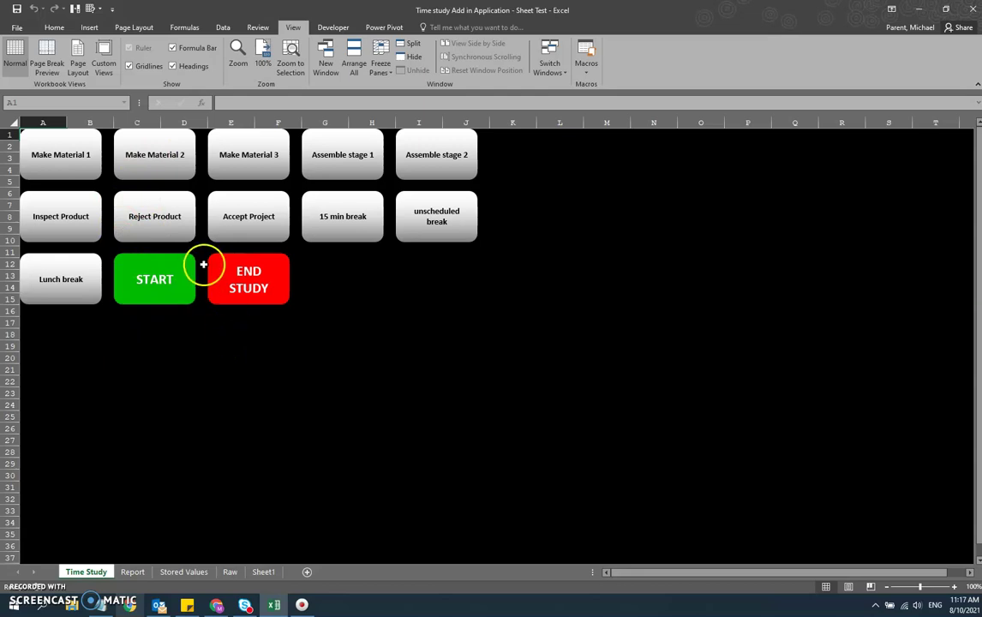
# Log a Reject Product activity on the Time Study sheet
pyautogui.click(163, 226)
# Start the study and log Lunch break, repeated Make Material 2 and 3, and Assemble stages 1 and 2
pyautogui.click(177, 276)
pyautogui.click(77, 274)
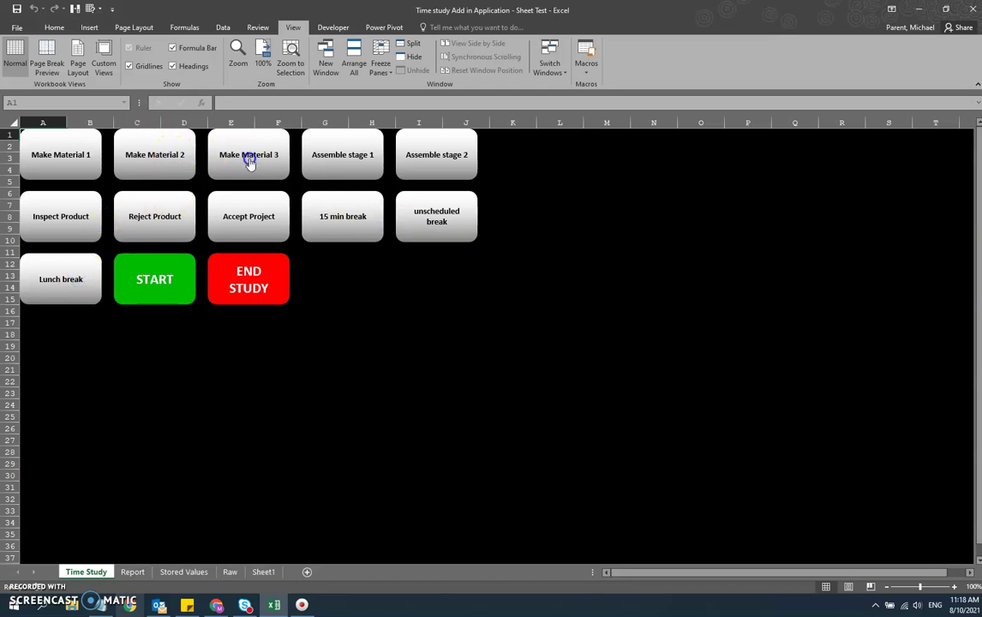
pyautogui.click(160, 160)
pyautogui.click(230, 168)
pyautogui.click(141, 158)
pyautogui.click(252, 171)
pyautogui.click(163, 161)
pyautogui.click(170, 166)
pyautogui.click(316, 170)
pyautogui.click(224, 161)
pyautogui.click(158, 155)
pyautogui.click(420, 156)
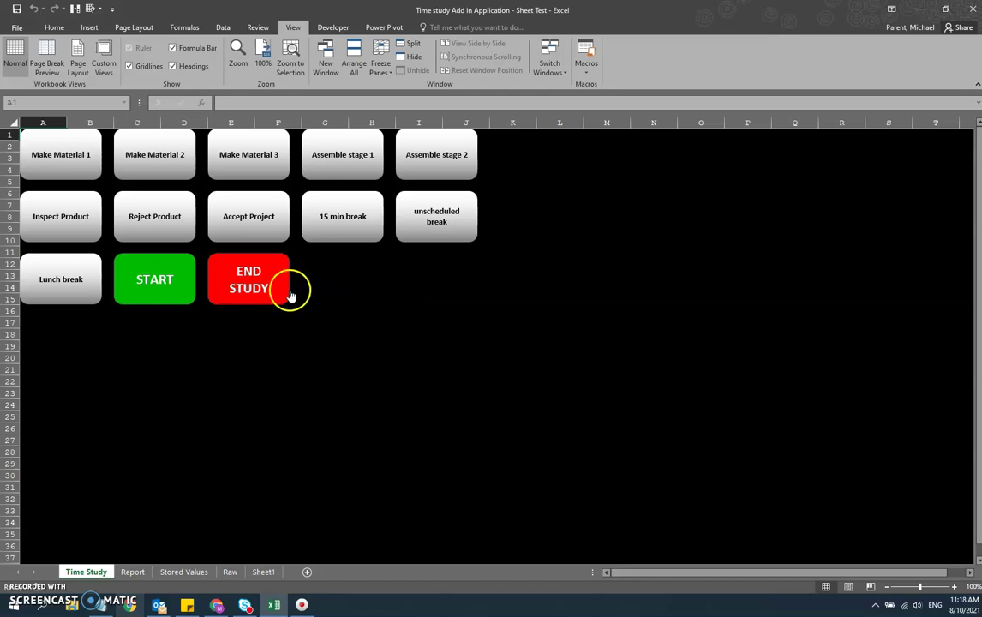
# End the time study, confirming Yes and acknowledging the completion message
pyautogui.click(236, 287)
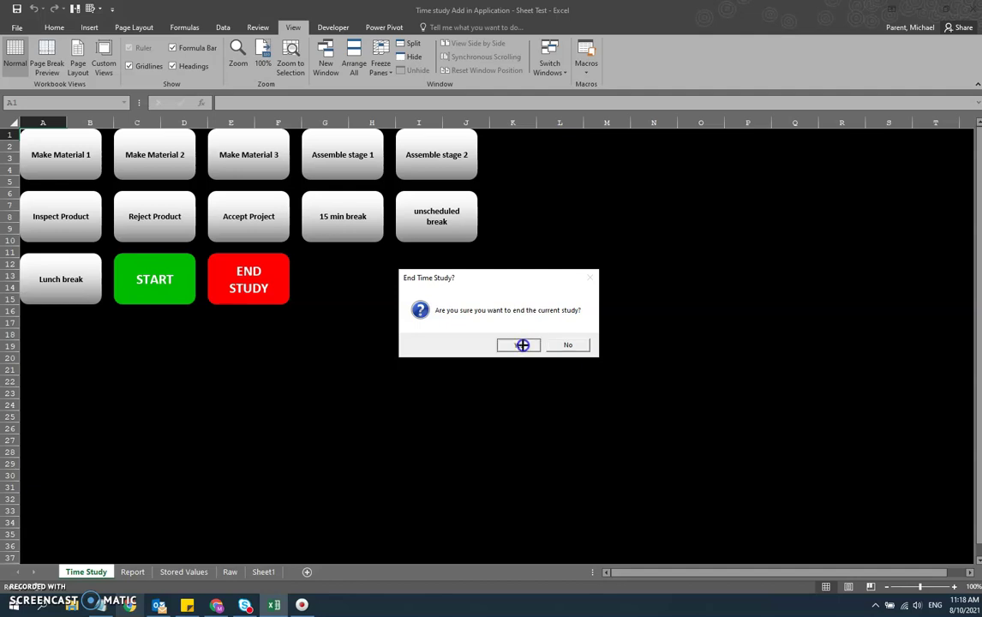
pyautogui.click(523, 345)
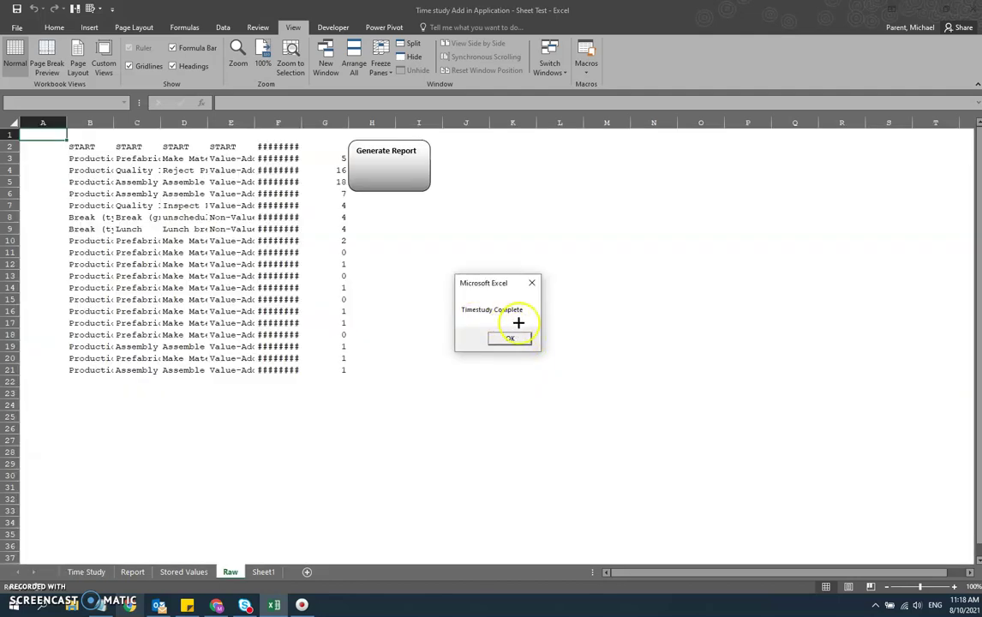
pyautogui.click(513, 339)
# Widen Raw sheet columns B:G and check the group, description, timestamp and duration cells
pyautogui.click(97, 125)
pyautogui.moveTo(97, 125); pyautogui.dragTo(362, 130)
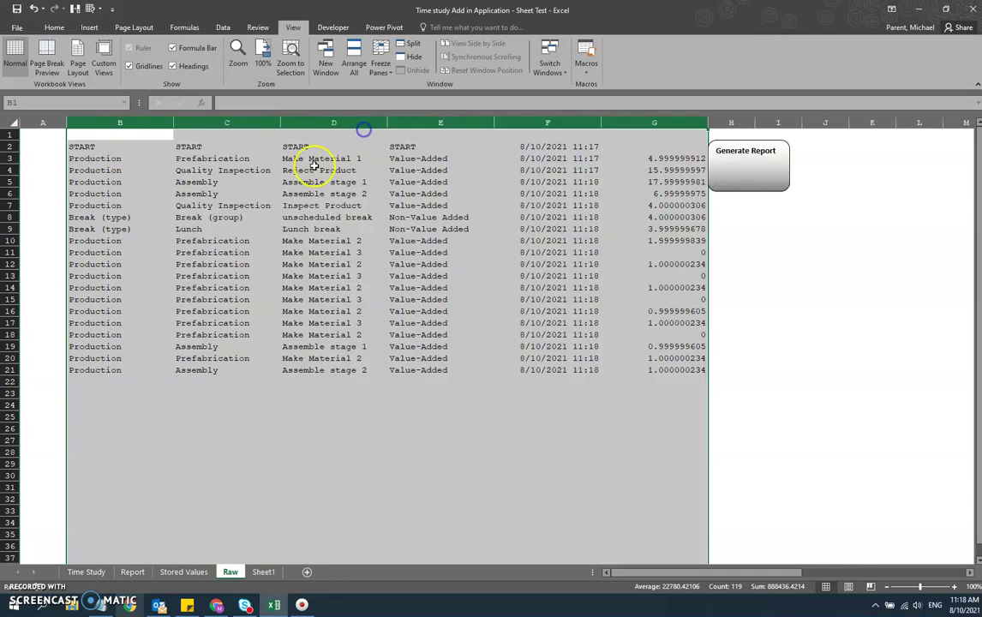
pyautogui.click(192, 157)
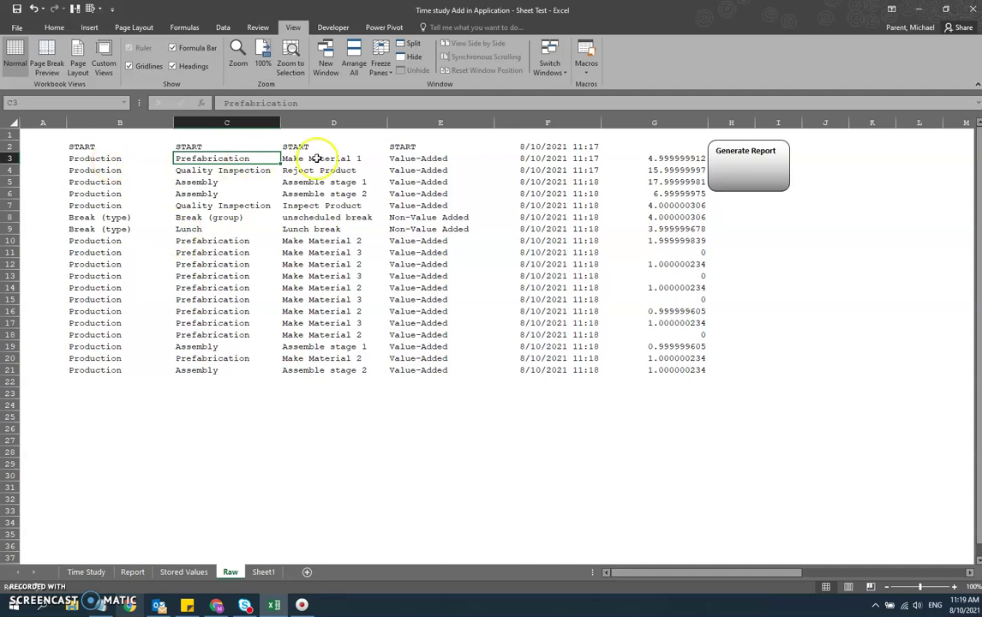
pyautogui.moveTo(314, 158); pyautogui.dragTo(315, 369)
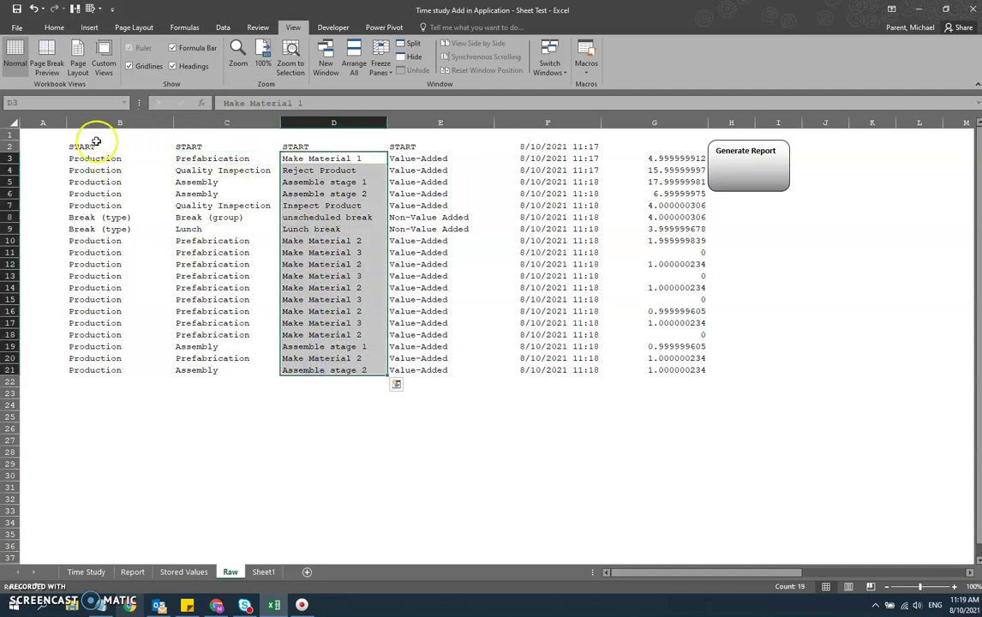
pyautogui.moveTo(98, 147); pyautogui.dragTo(586, 148)
pyautogui.click(653, 158)
pyautogui.click(553, 158)
pyautogui.click(657, 158)
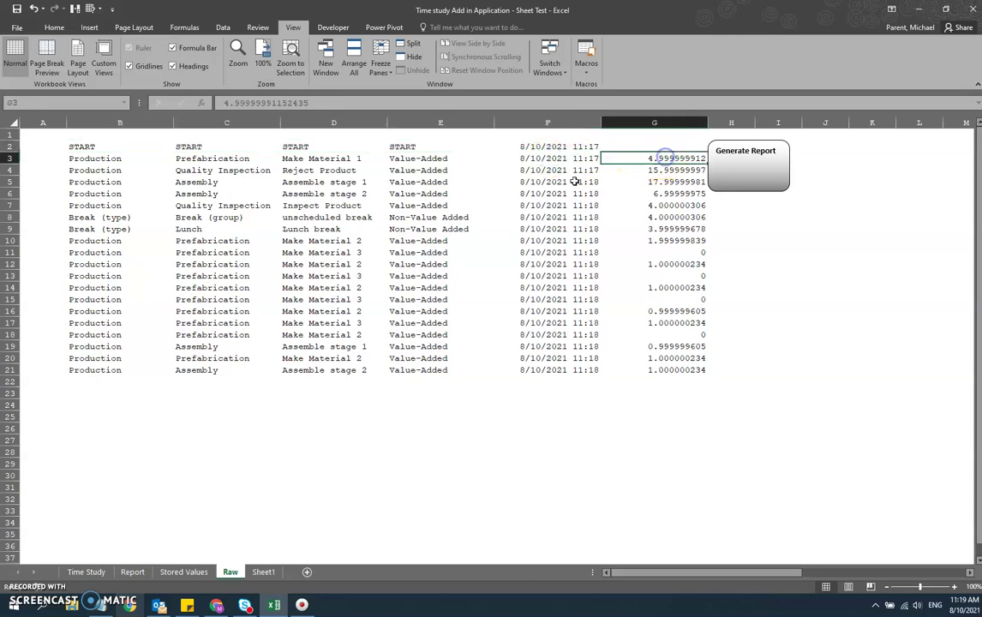
pyautogui.click(656, 182)
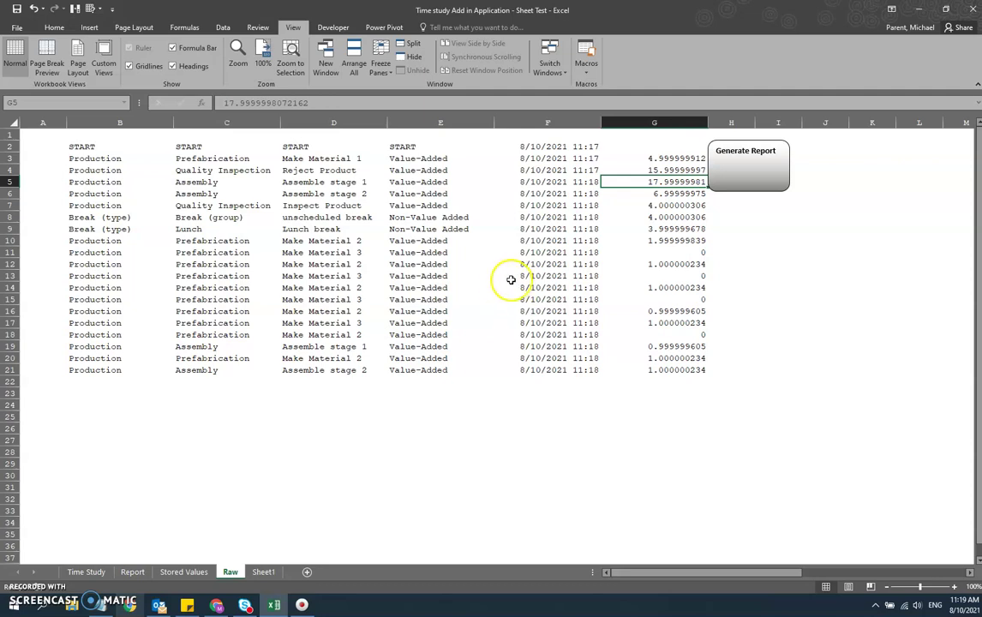
# Create the report with the Pareto description analysis plus all four pie and four bar charts
pyautogui.click(726, 170)
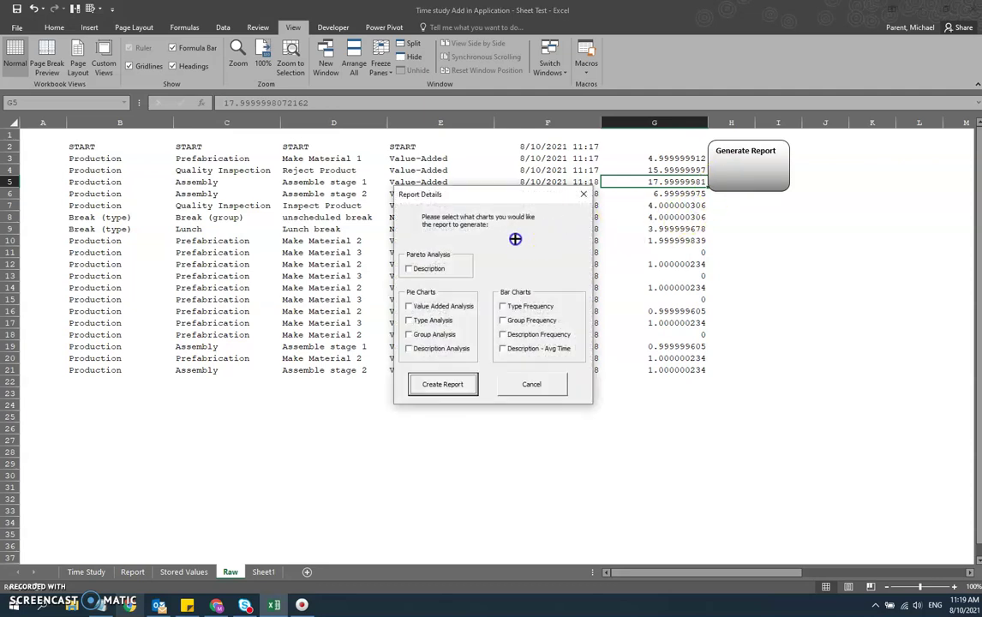
pyautogui.click(411, 270)
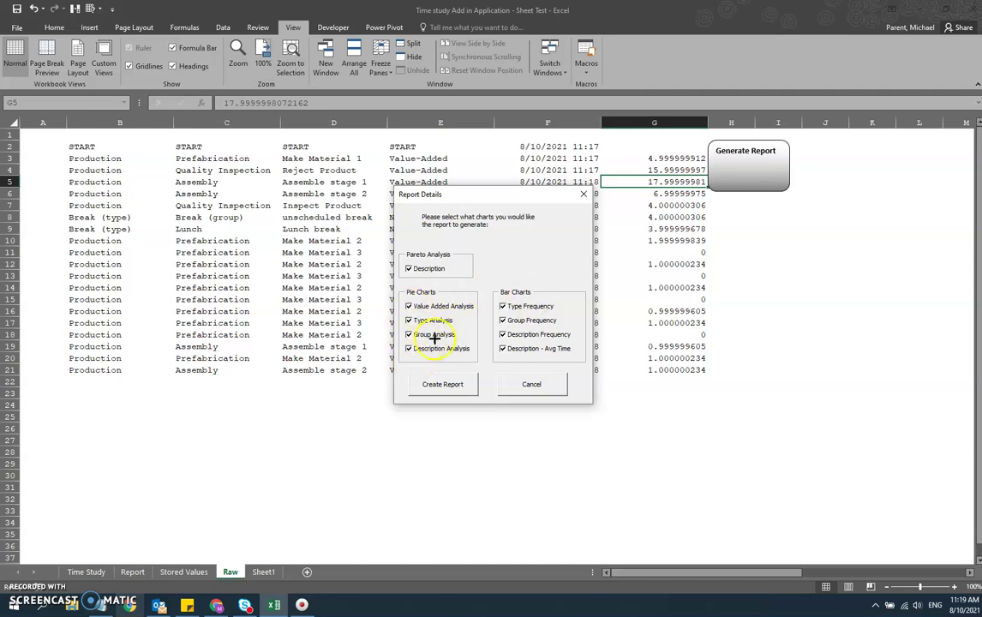
pyautogui.click(454, 384)
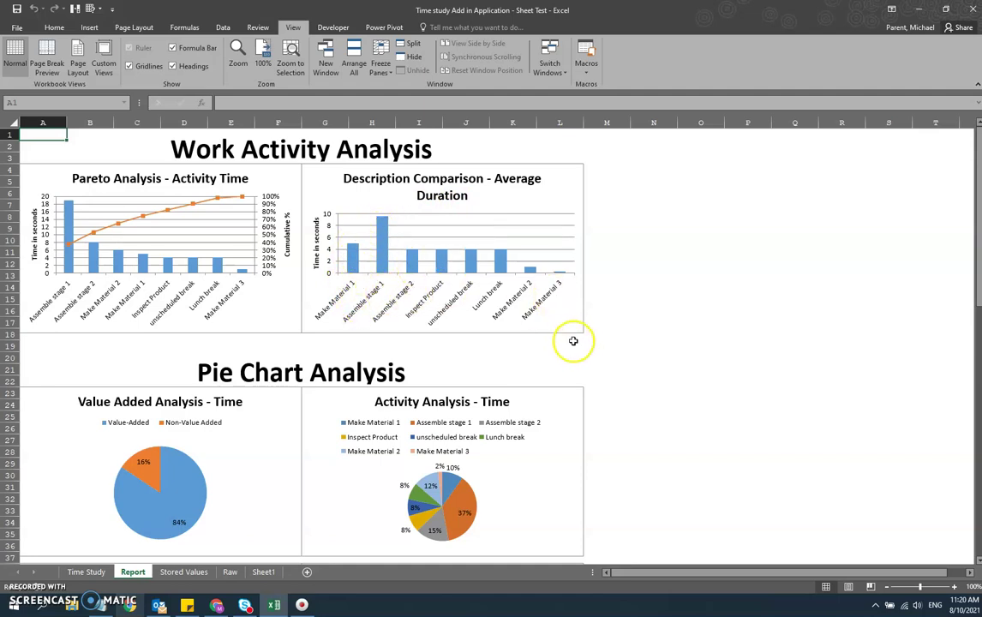
# Scroll down the Report sheet to the Pie Chart Analysis section and its Group Analysis pie
pyautogui.click(653, 346)
pyautogui.scroll(-3, 652, 343)
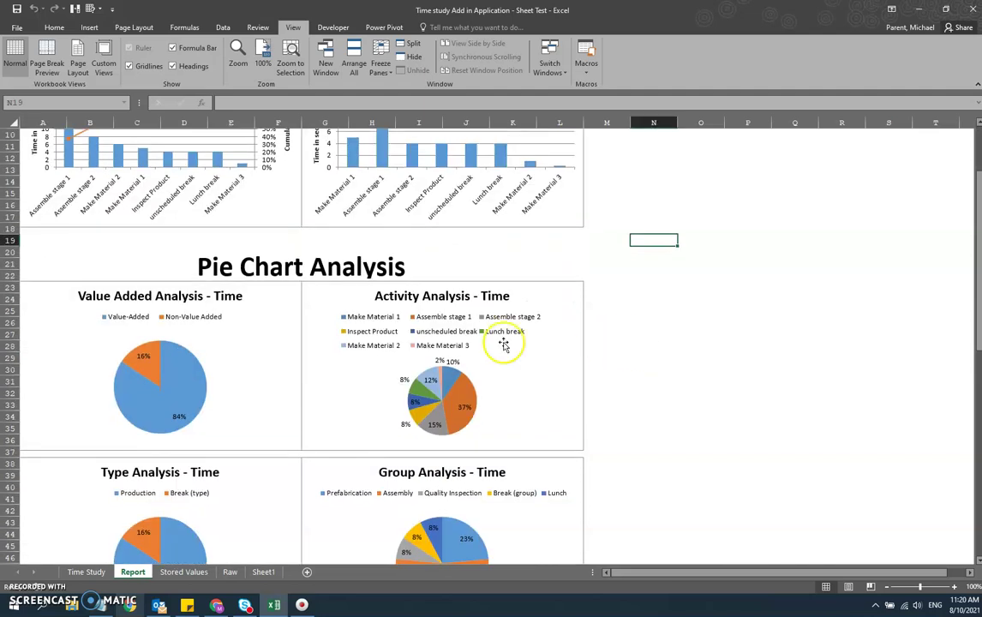
pyautogui.scroll(-3, 103, 360)
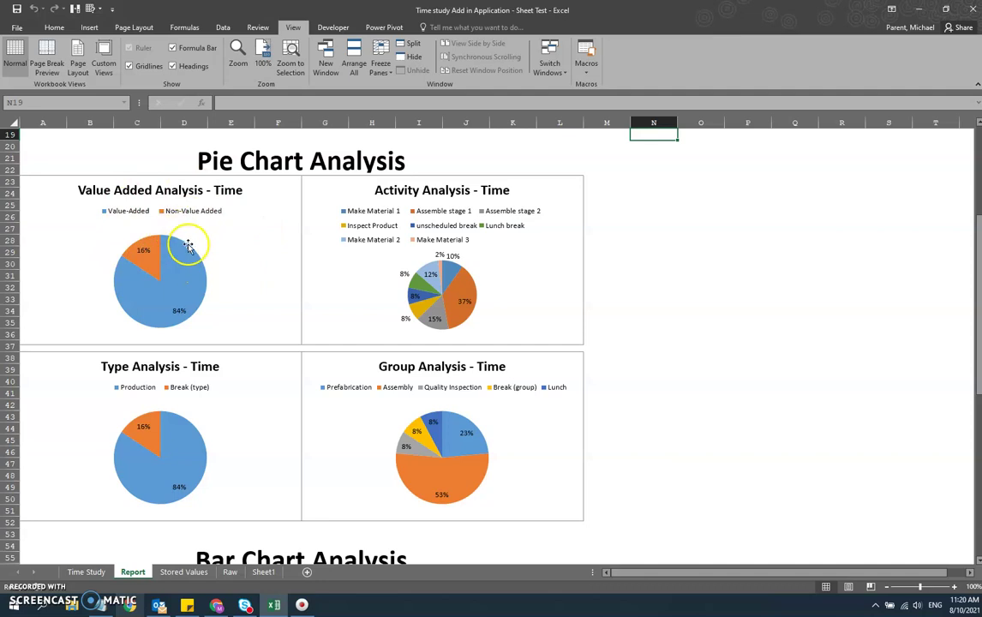
pyautogui.click(230, 572)
pyautogui.moveTo(392, 159); pyautogui.dragTo(398, 372)
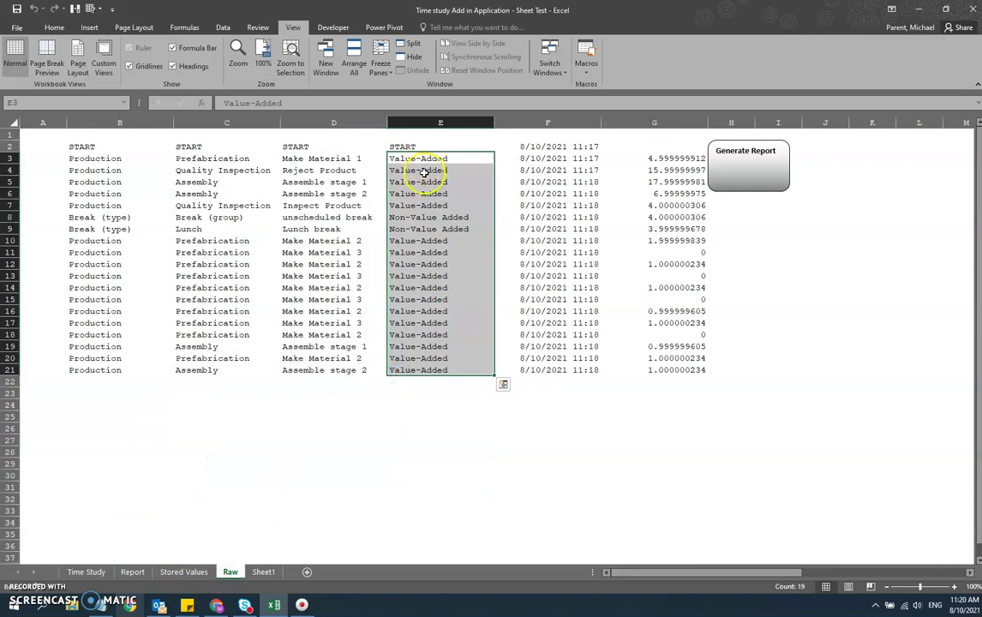
pyautogui.moveTo(424, 218); pyautogui.dragTo(105, 224)
pyautogui.click(410, 238)
pyautogui.click(261, 572)
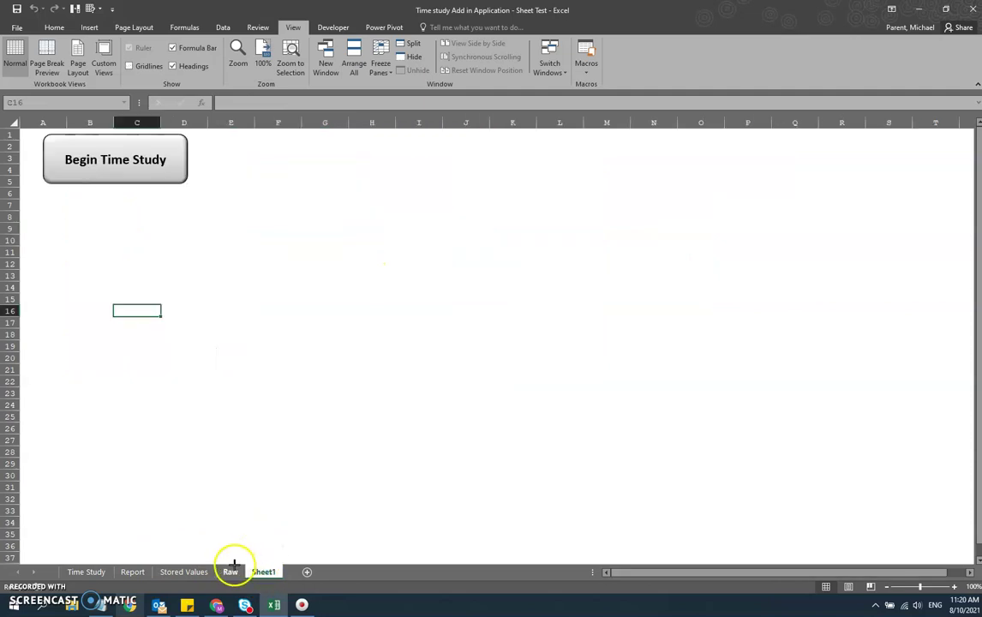
pyautogui.click(133, 572)
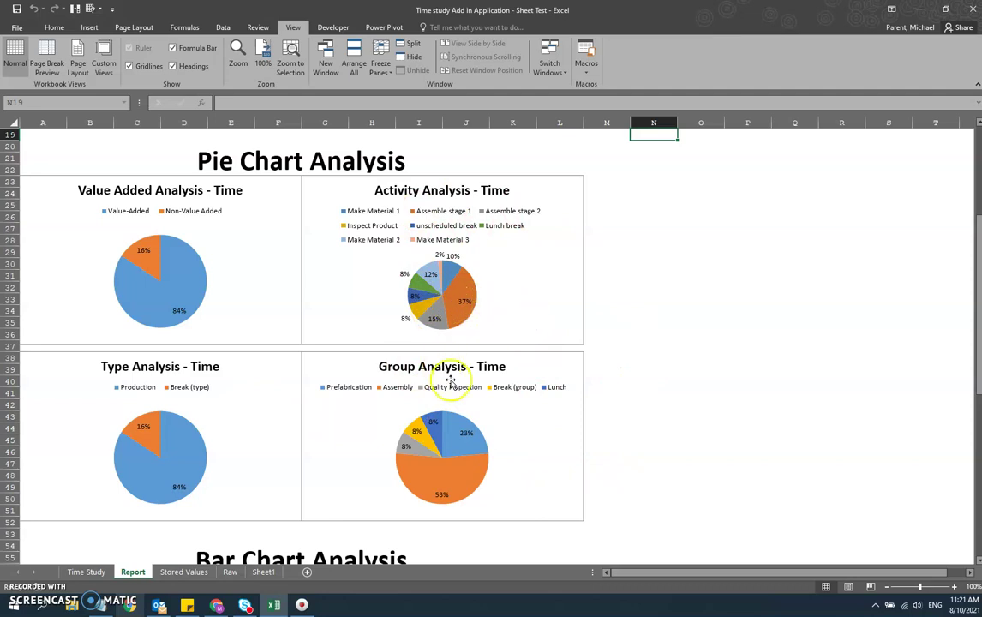
pyautogui.click(705, 444)
pyautogui.scroll(-9, 704, 441)
pyautogui.scroll(-3, 703, 441)
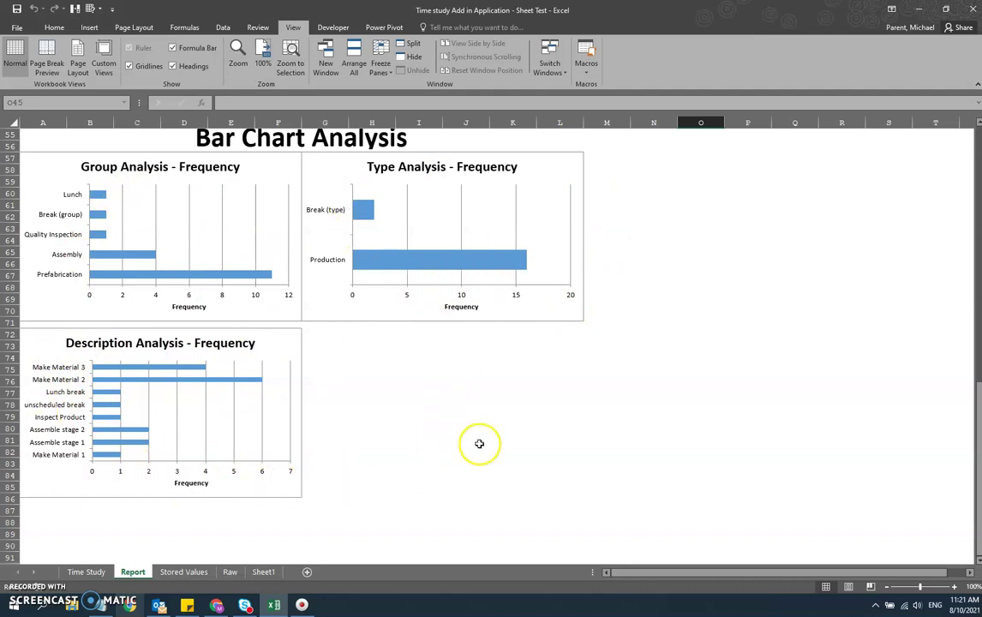
pyautogui.scroll(3, 478, 443)
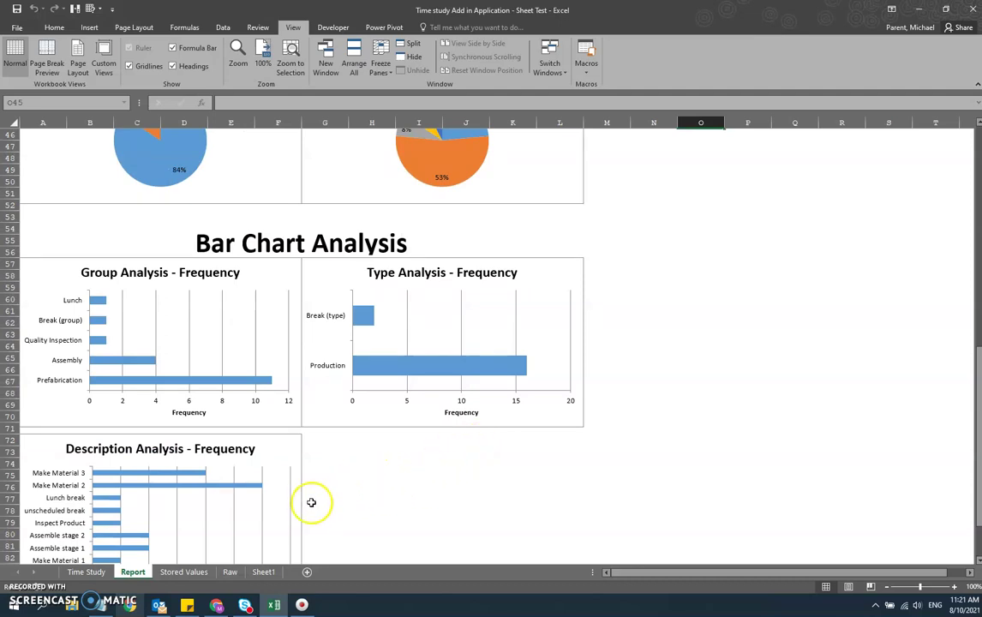
pyautogui.scroll(3, 329, 485)
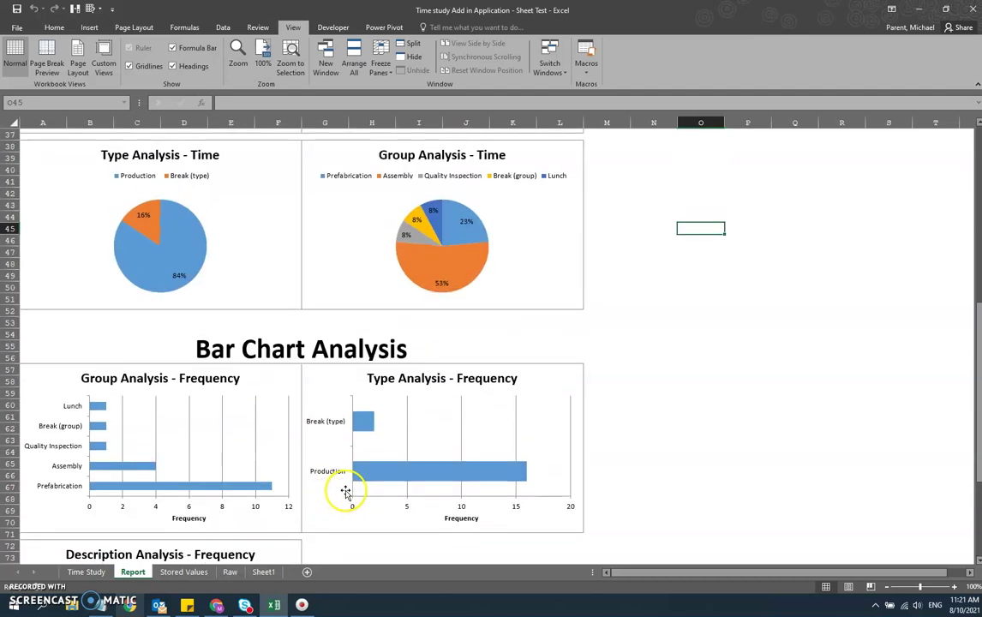
pyautogui.scroll(-3, 344, 493)
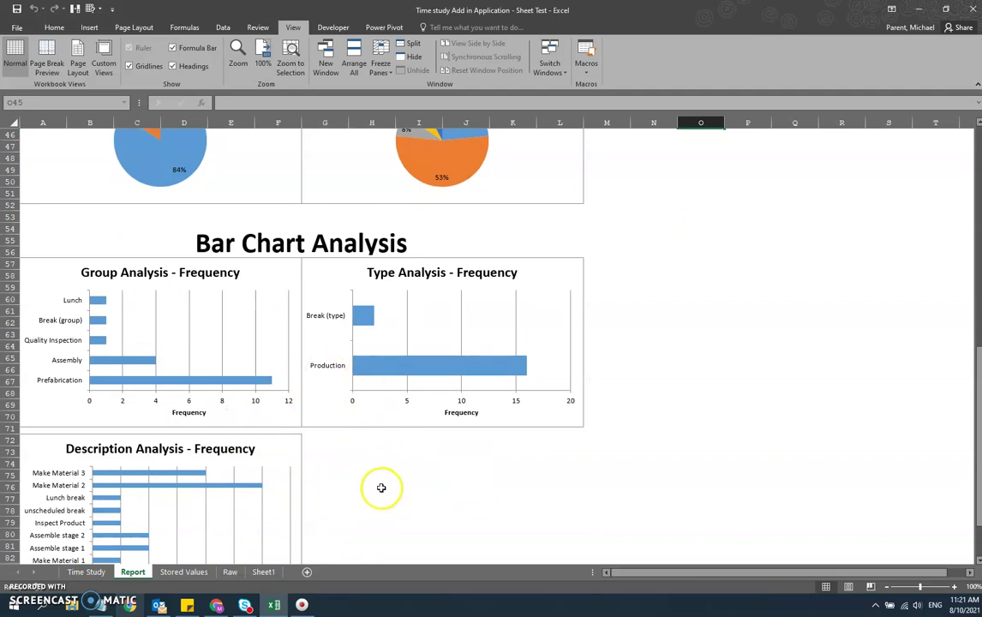
pyautogui.scroll(6, 412, 497)
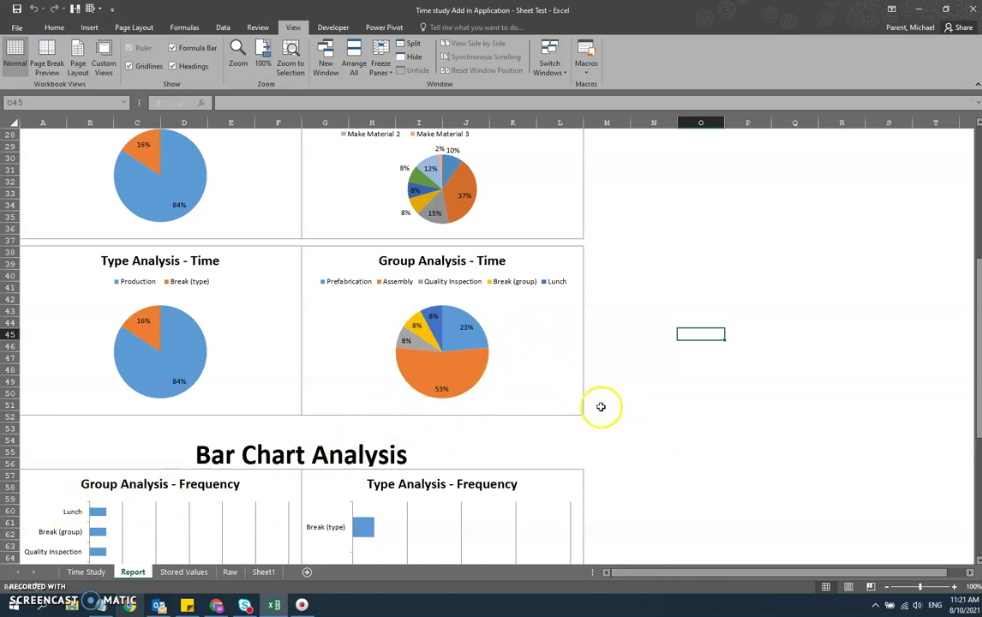
pyautogui.scroll(3, 591, 420)
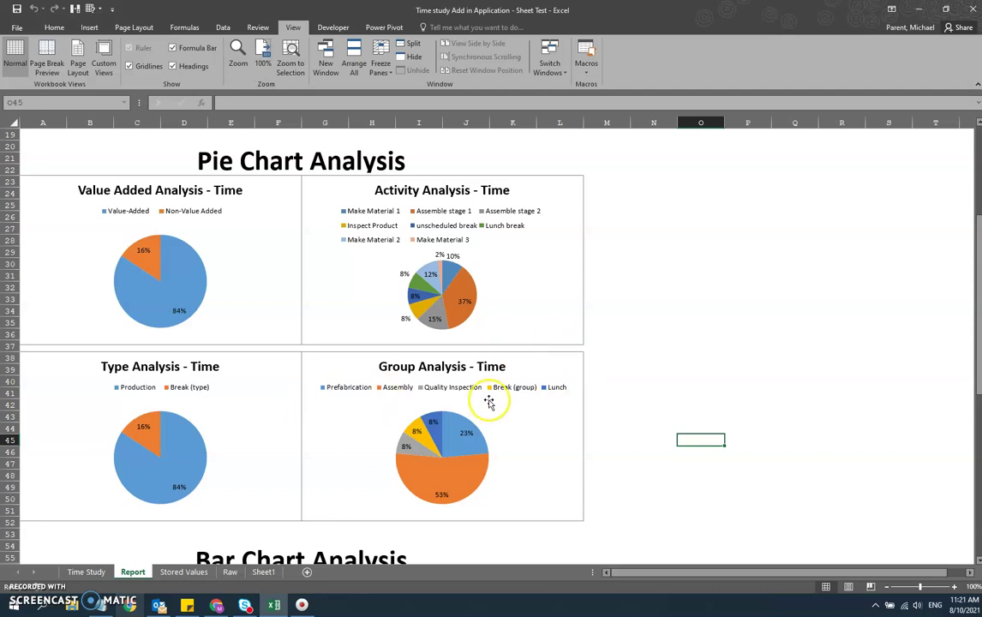
pyautogui.scroll(3, 627, 353)
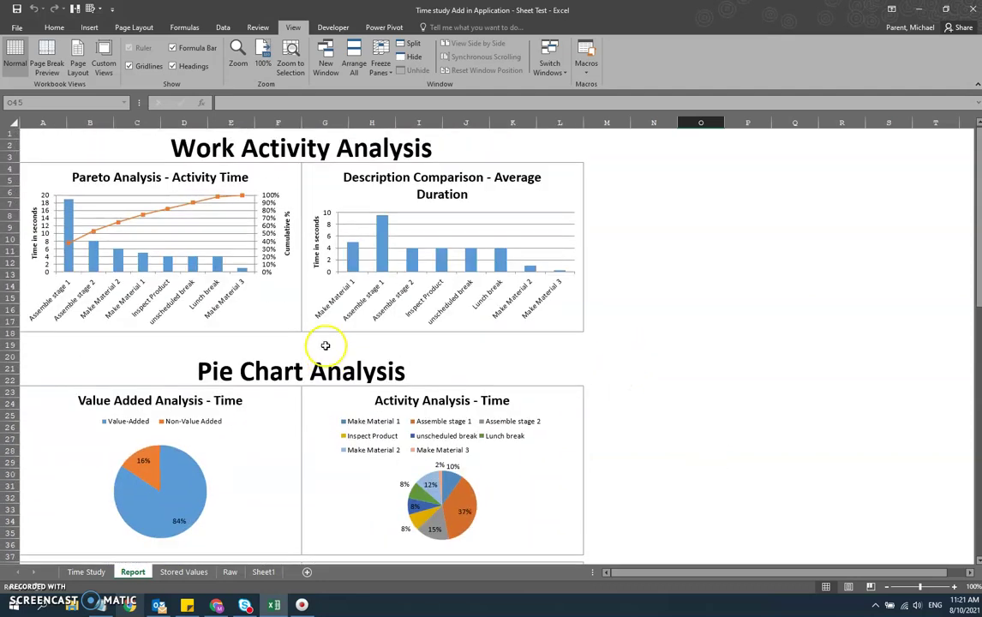
pyautogui.scroll(3, 335, 347)
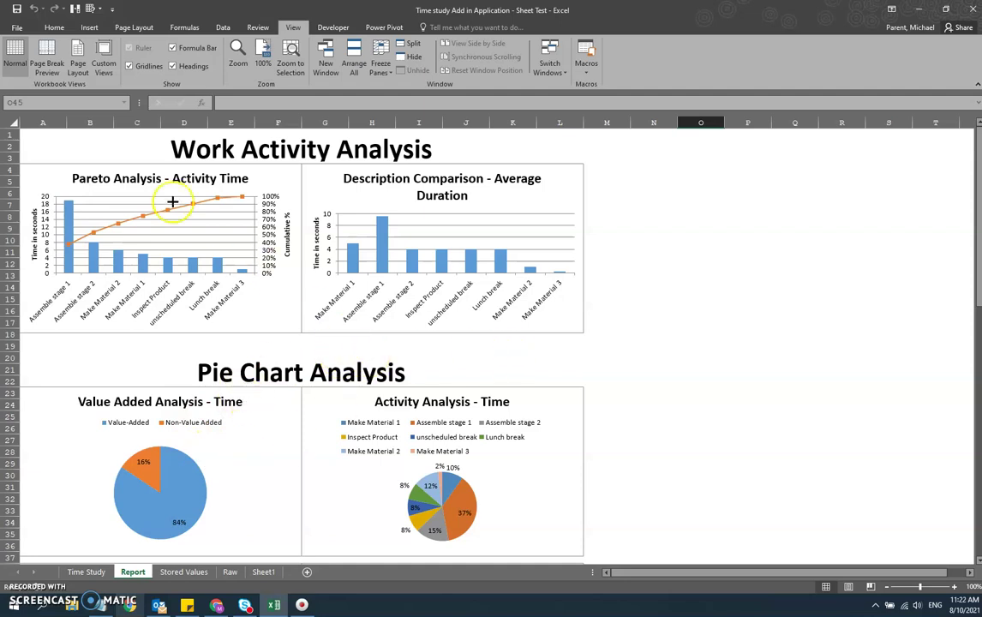